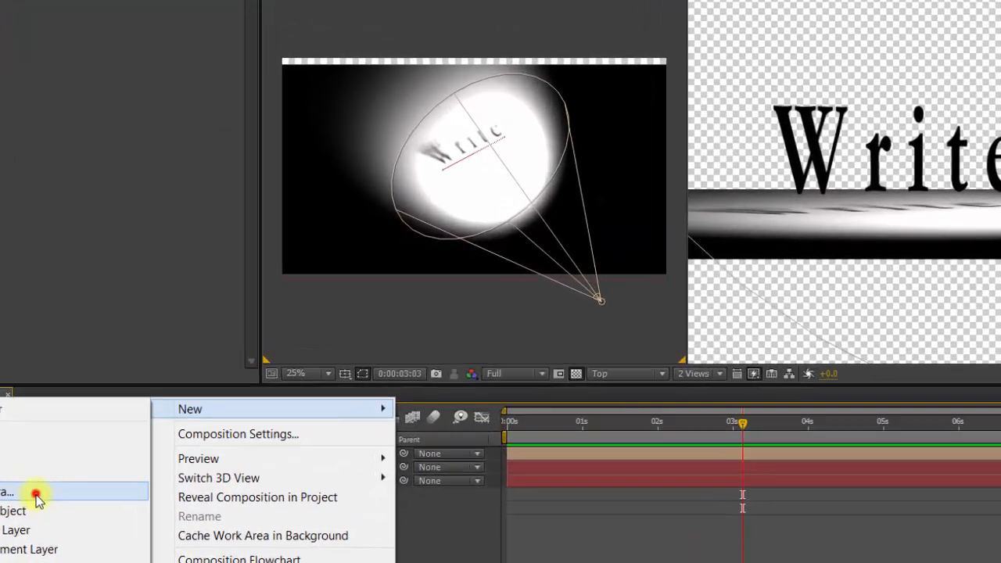
- Create a Two-Node camera named Camera 1 with the 50mm preset
left_click(181, 408)
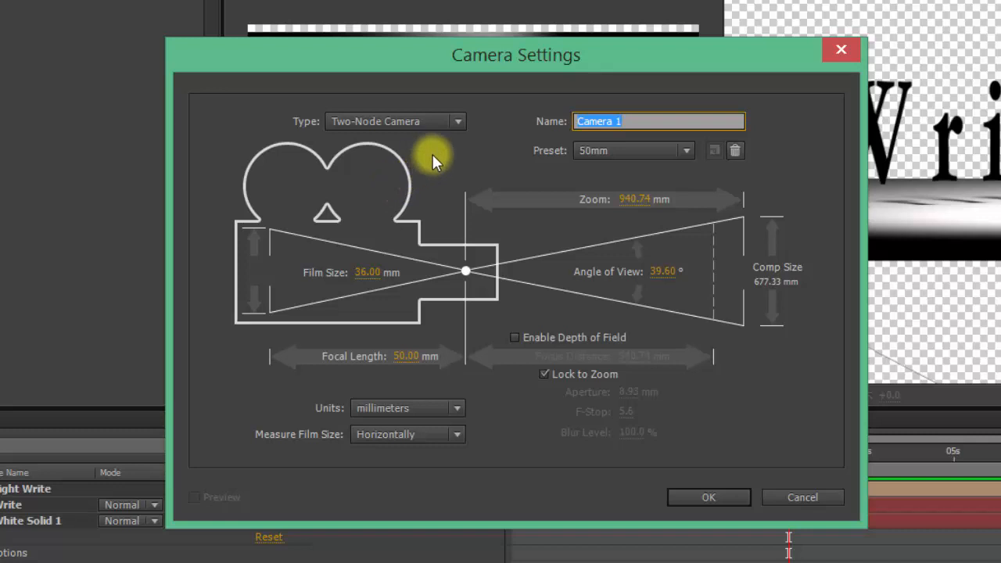
left_click(458, 123)
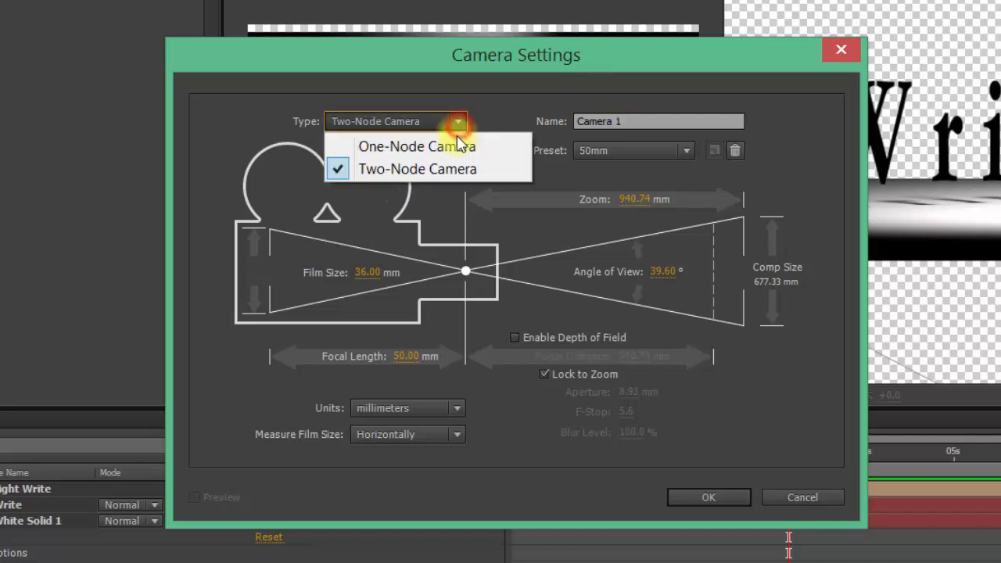
left_click(442, 172)
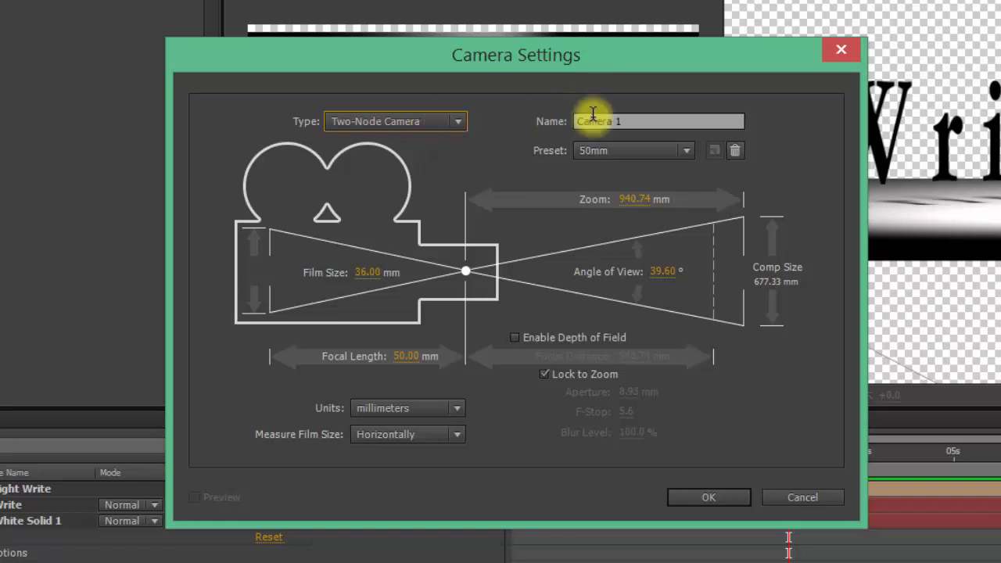
left_click(641, 119)
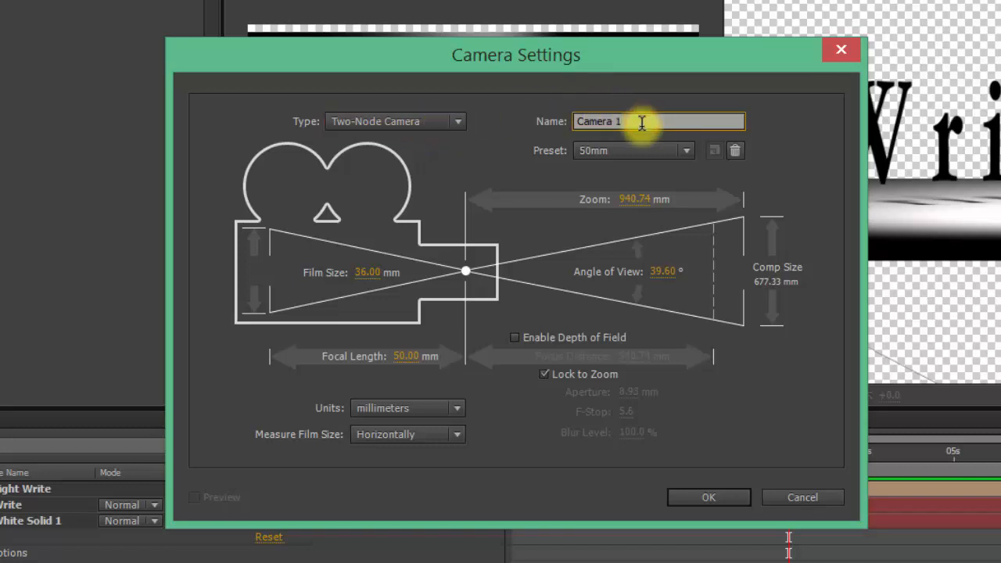
left_click(681, 151)
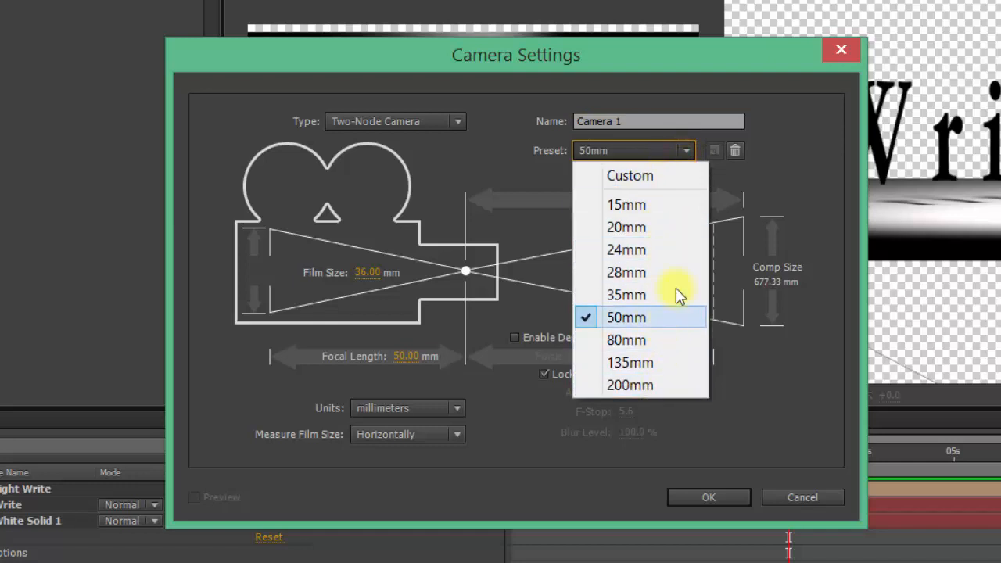
left_click(652, 324)
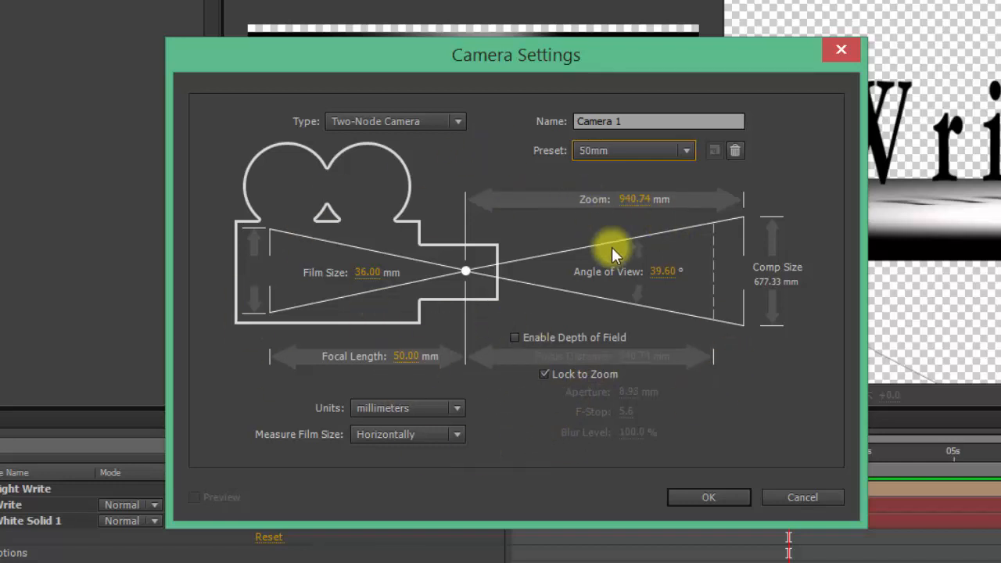
left_click(719, 497)
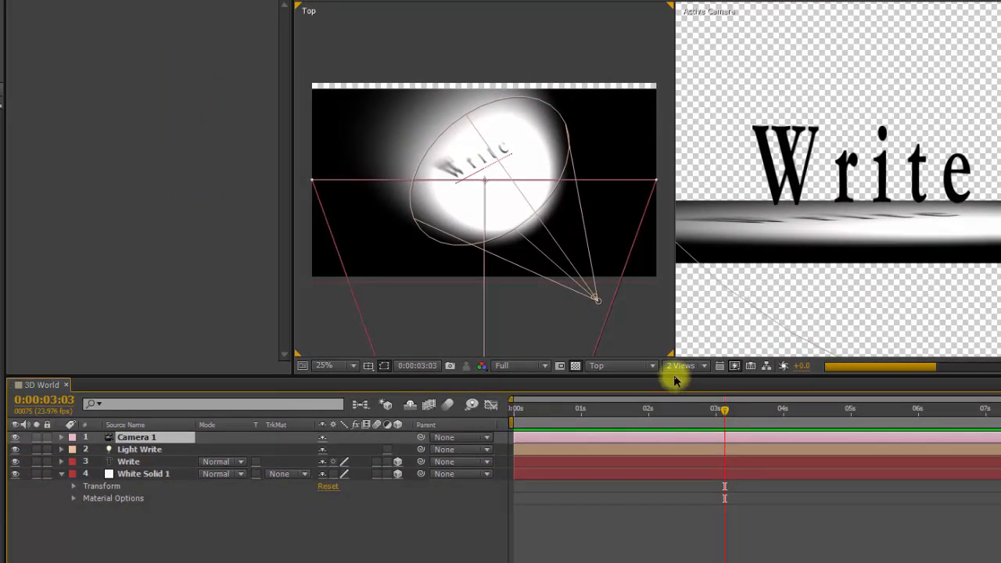
- Show the composition in a single Active Camera view and fit it to the viewer
left_click(705, 367)
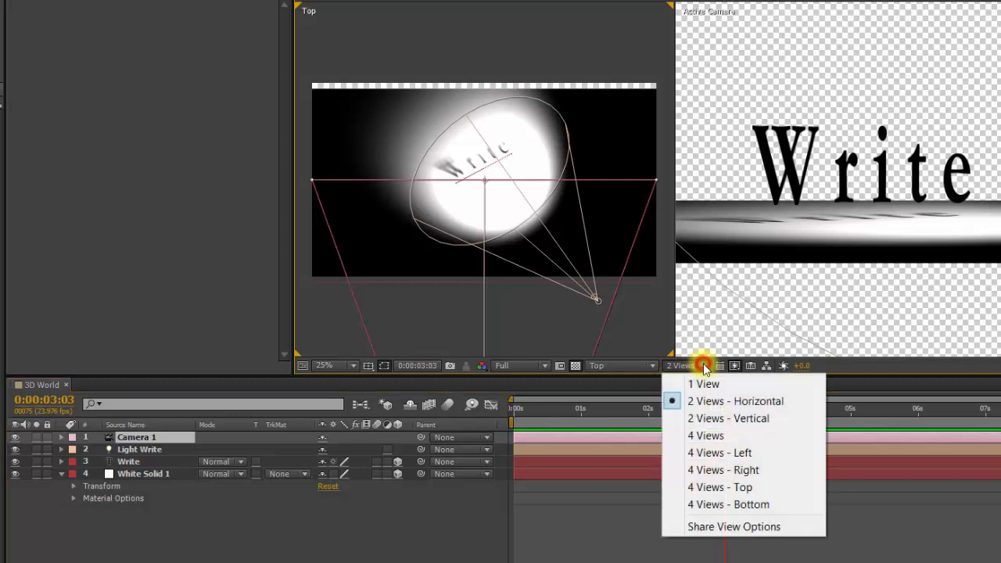
left_click(706, 383)
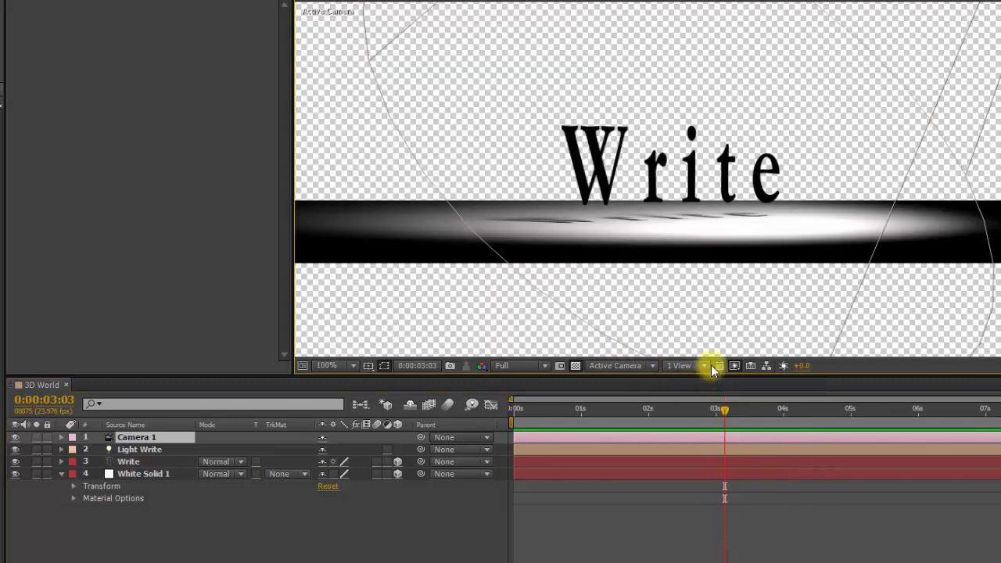
left_click(352, 371)
left_click(364, 102)
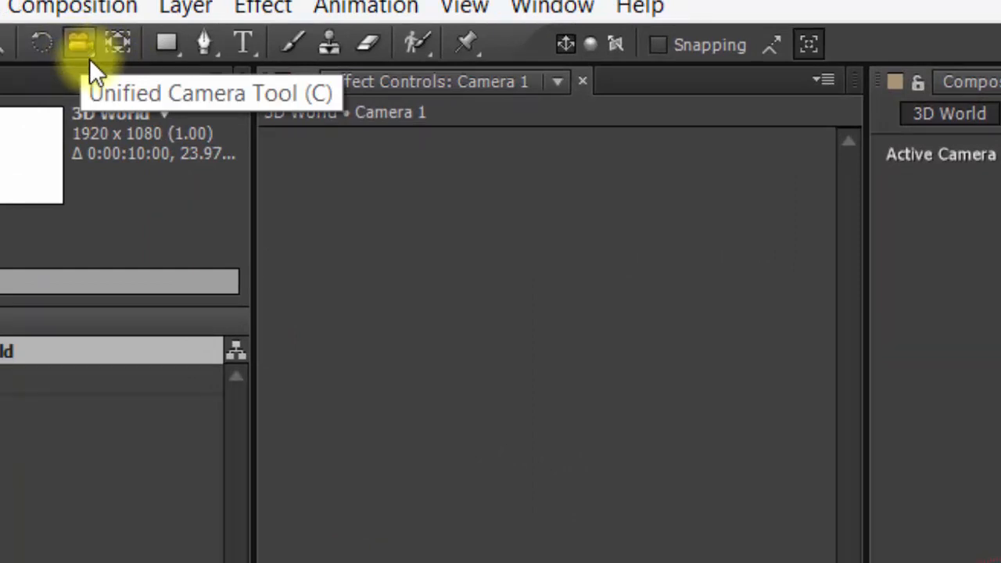
- Orbit Camera 1 with the Unified Camera Tool to look down on the Write text at an angle
left_click(89, 59)
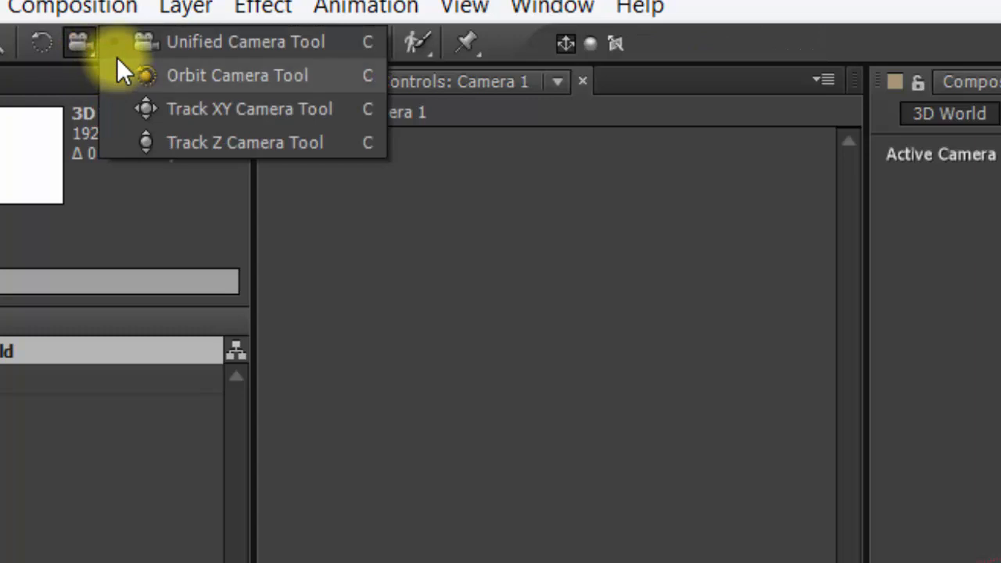
left_click(230, 49)
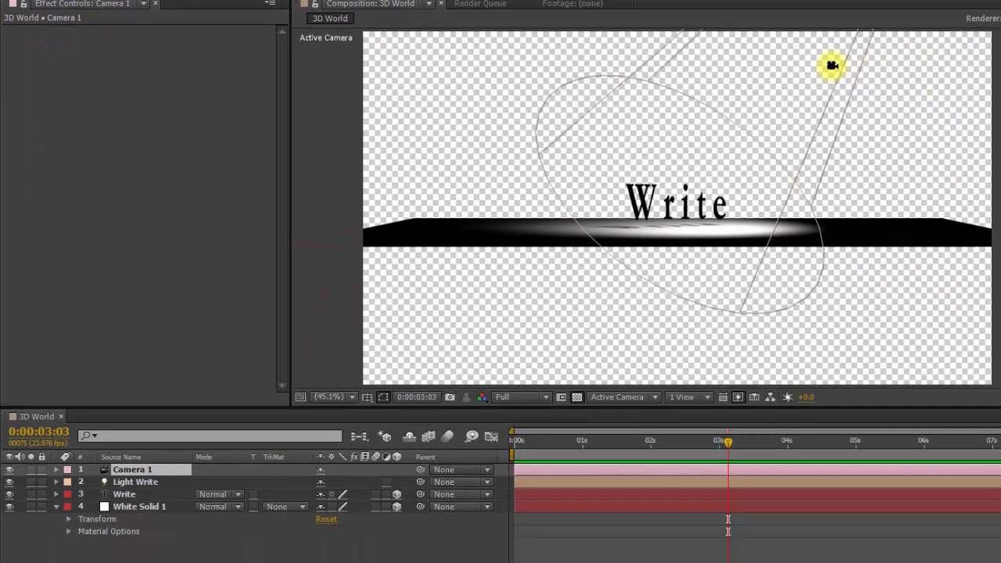
left_click_drag(832, 63, 665, 91)
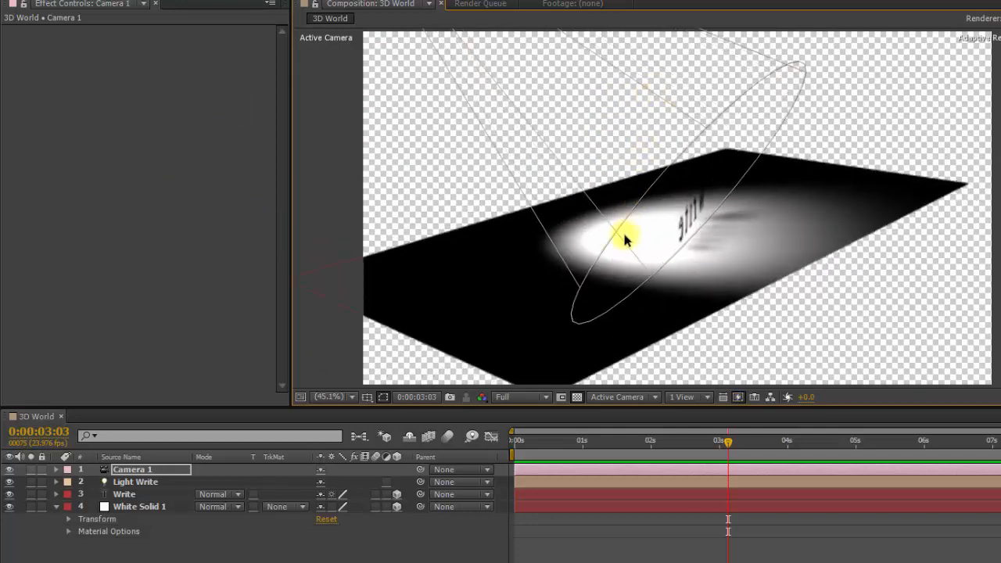
left_click_drag(625, 236, 672, 239)
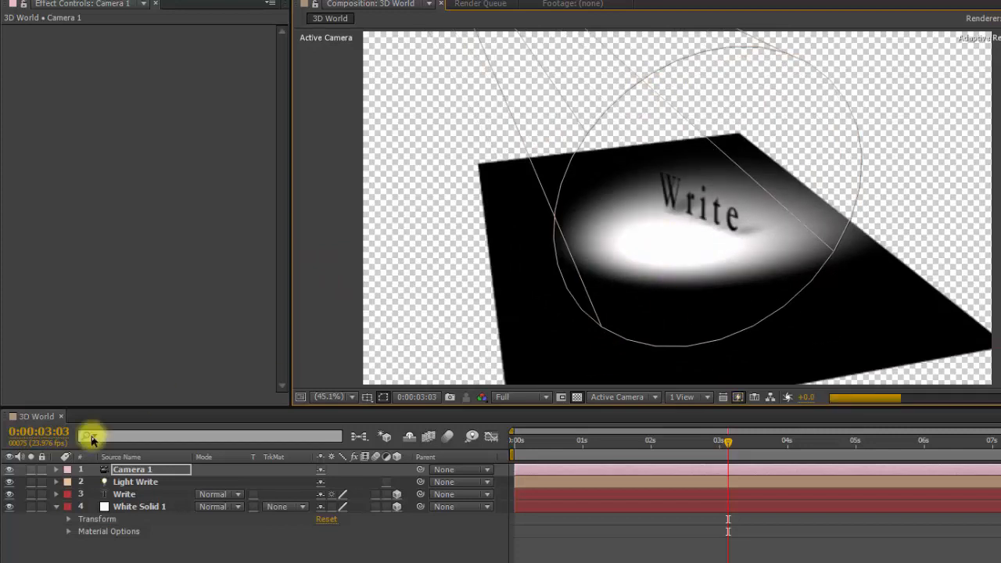
- Scale White Solid 1 to 606% and set its Y position to 635 so it lies below the text
left_click(56, 506)
left_click(57, 509)
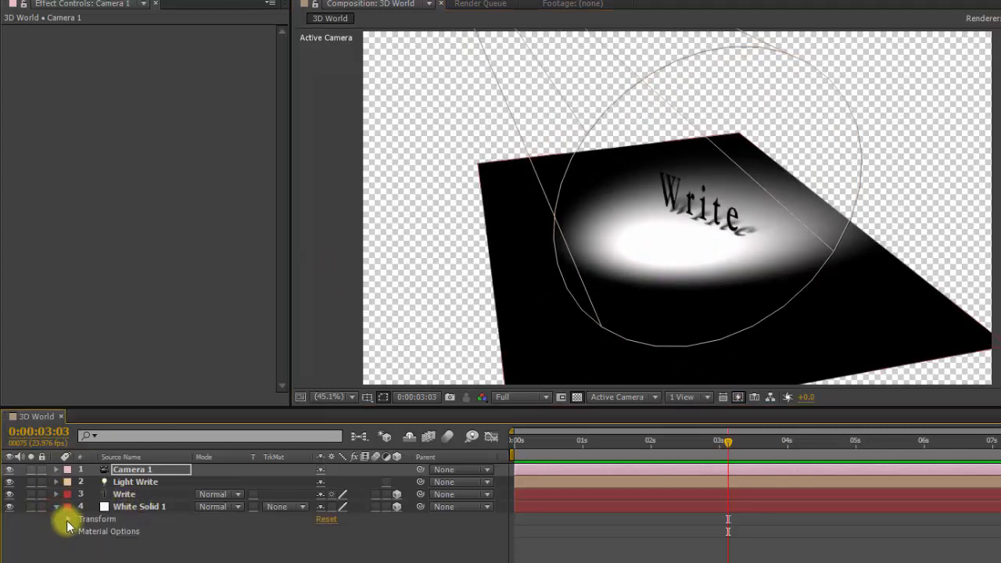
left_click(68, 518)
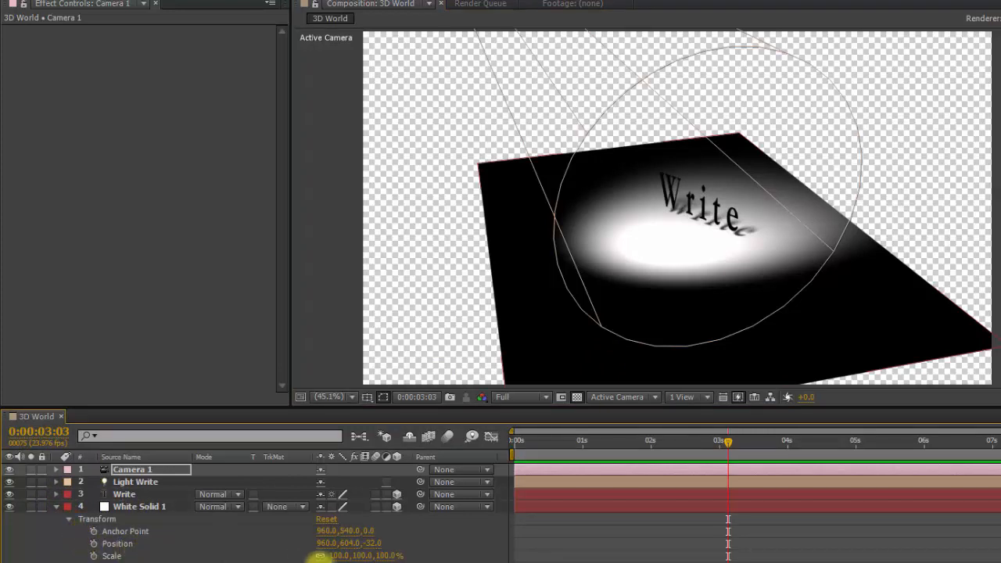
left_click_drag(336, 555, 707, 557)
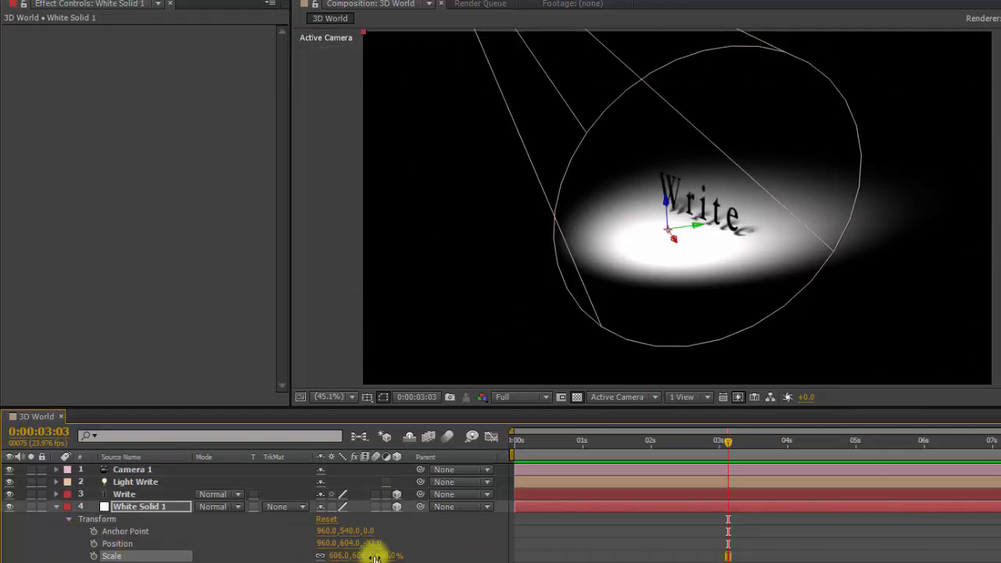
left_click_drag(351, 544, 373, 539)
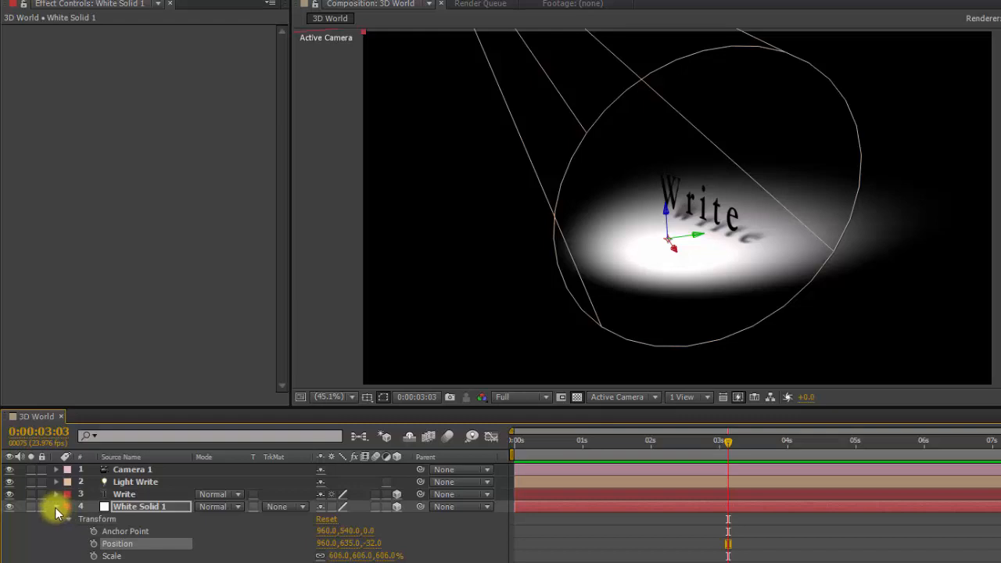
left_click(56, 506)
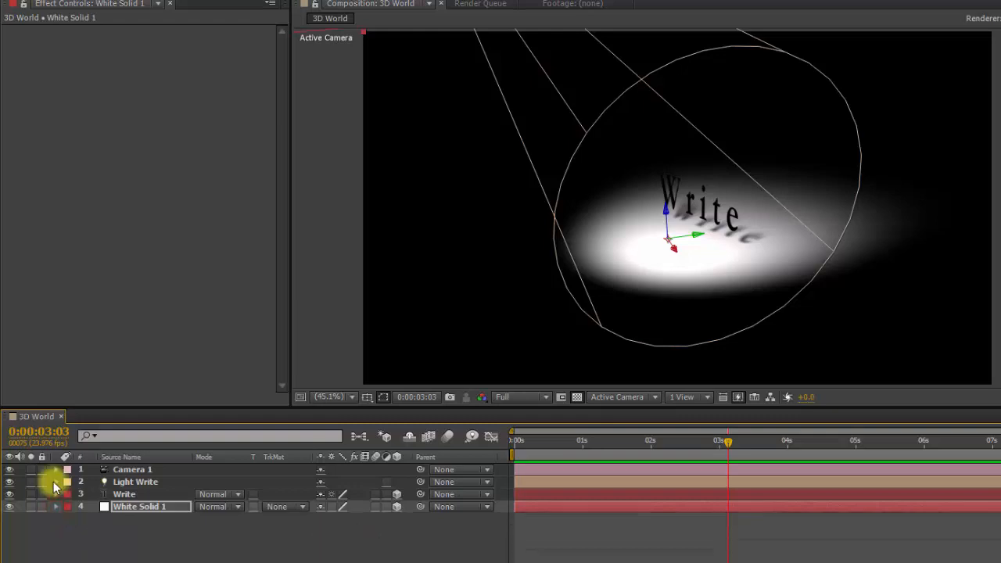
- Set Light Write's intensity to 1122% and cone angle to 73°, and lower its shadow darkness
double_click(127, 484)
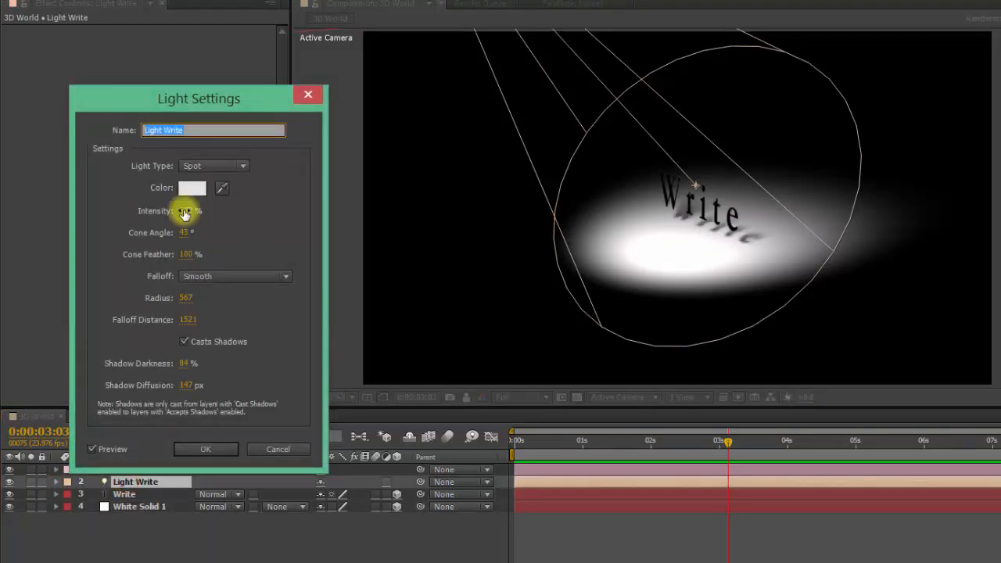
left_click_drag(184, 213, 212, 237)
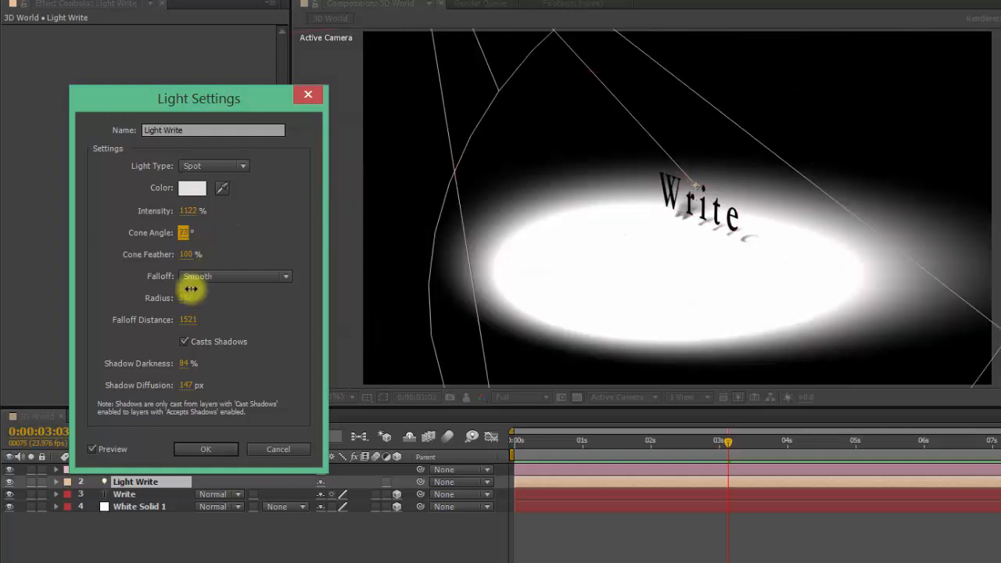
left_click(182, 367)
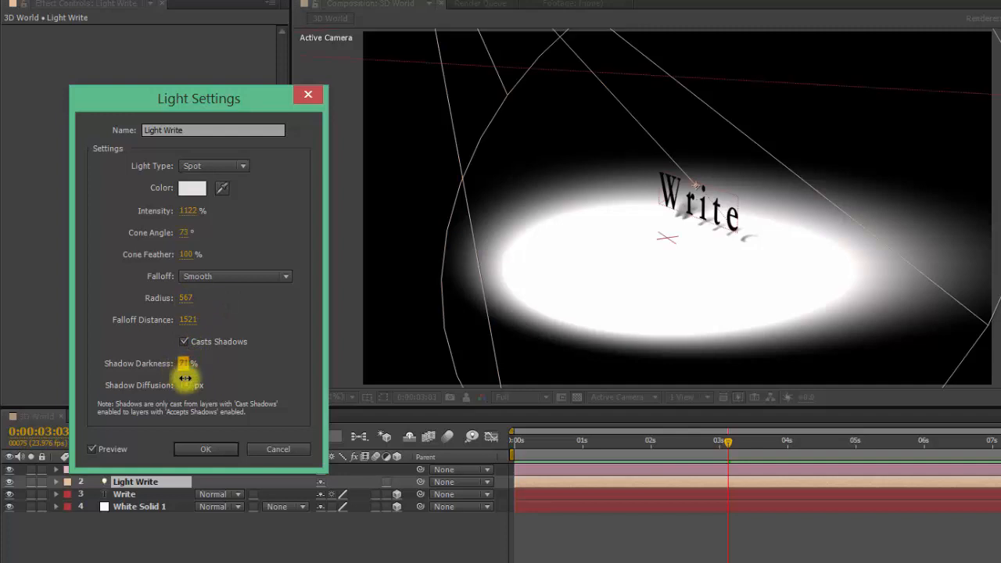
left_click(208, 448)
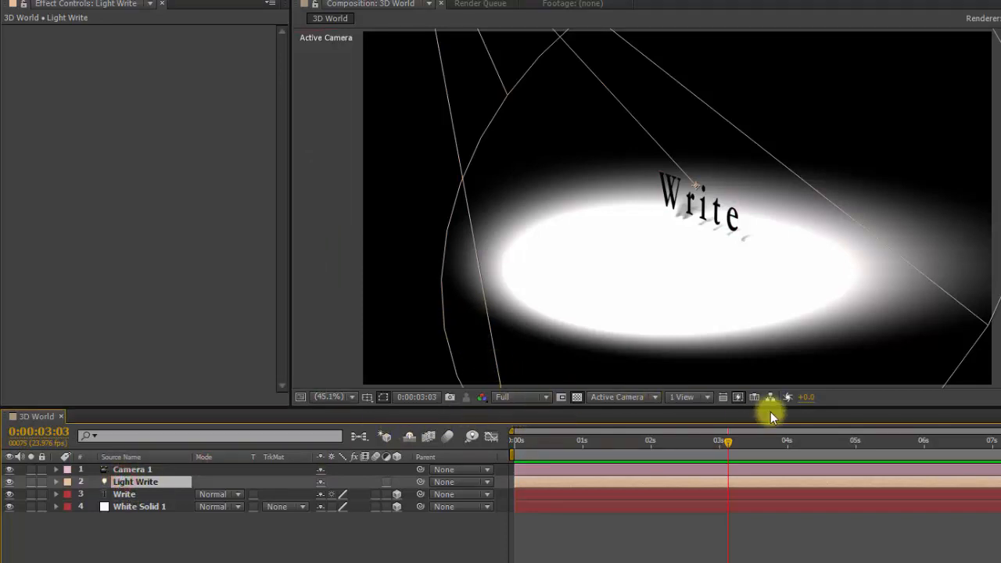
- Show two horizontal views and try out different positions for Light Write around the text
left_click(709, 397)
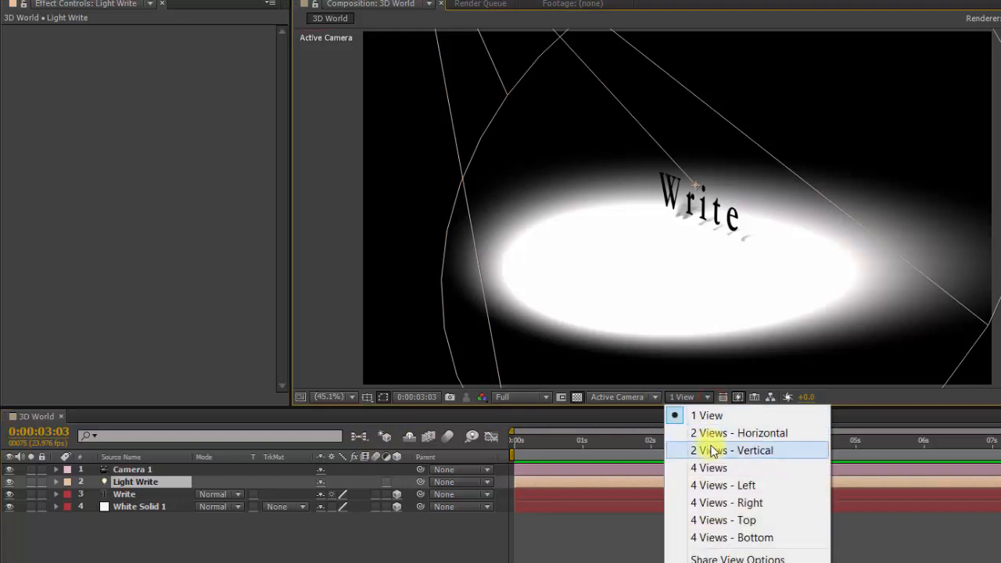
left_click(721, 433)
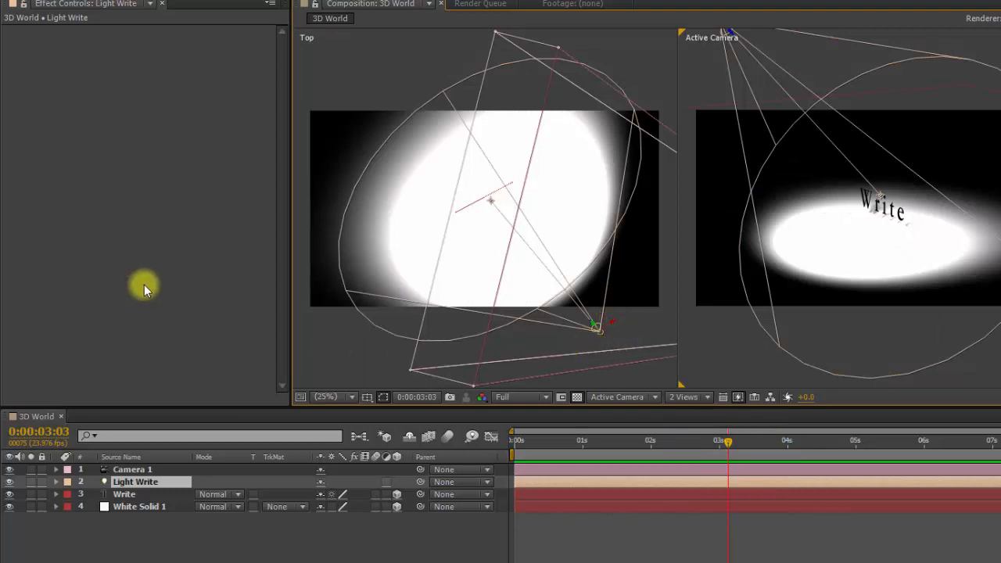
left_click(599, 328)
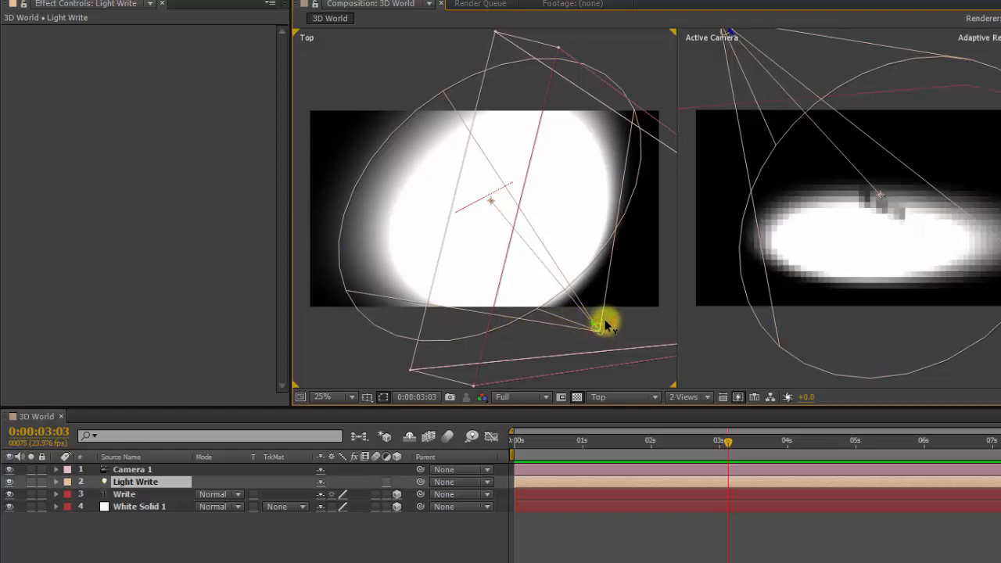
left_click_drag(608, 314, 623, 291)
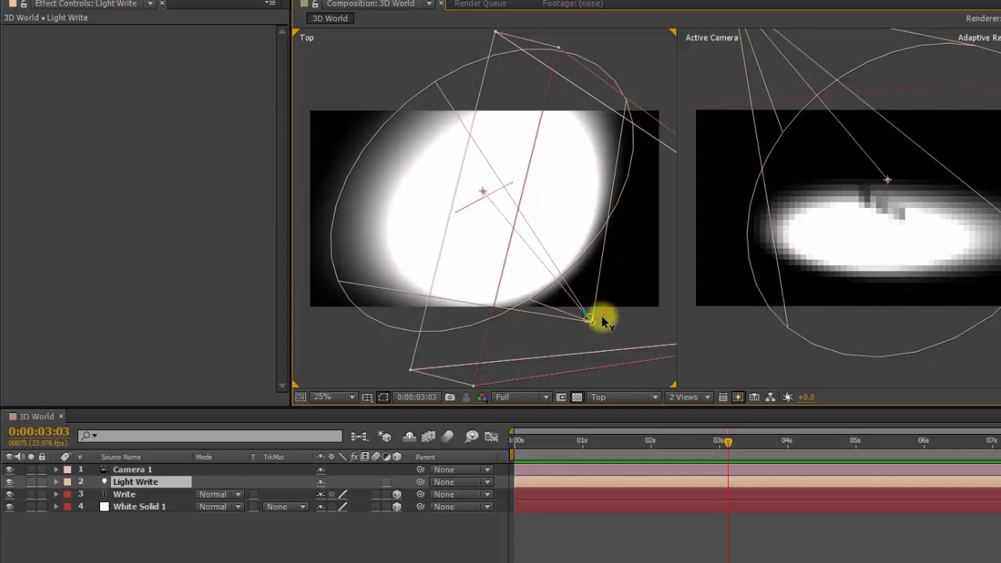
left_click_drag(488, 195, 492, 198)
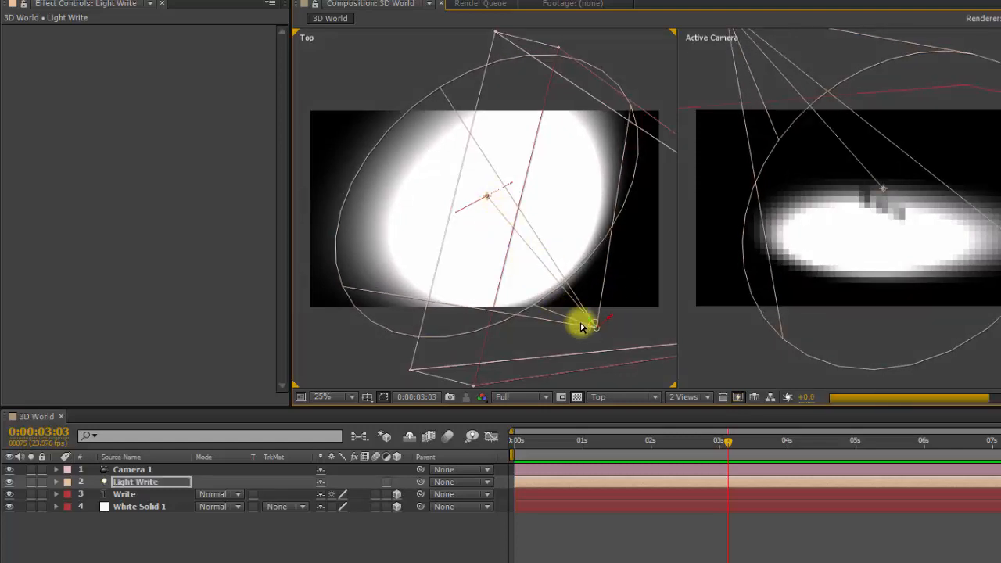
left_click_drag(571, 300, 549, 263)
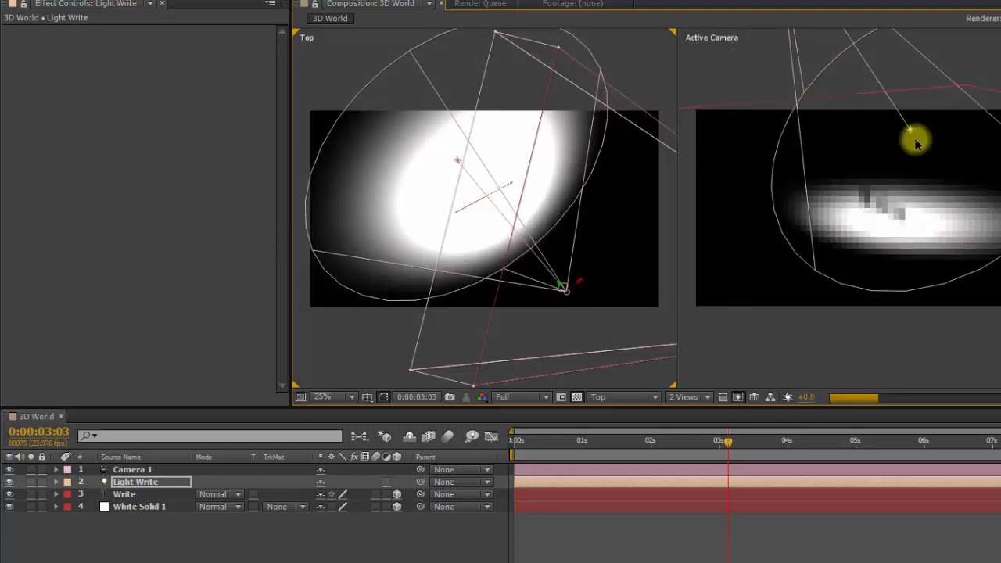
mouse_move(909, 129)
left_mouse_down()
mouse_move(883, 195)
mouse_move(858, 193)
left_mouse_up()
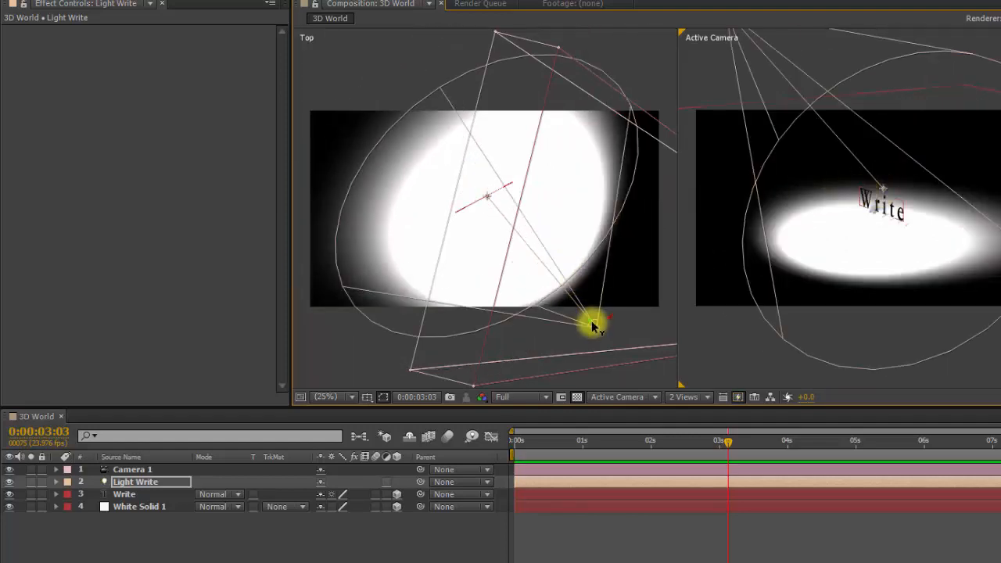
- Move Light Write farther from the text in the Top view and aim its point of interest just above the word Write
left_click_drag(592, 322, 666, 418)
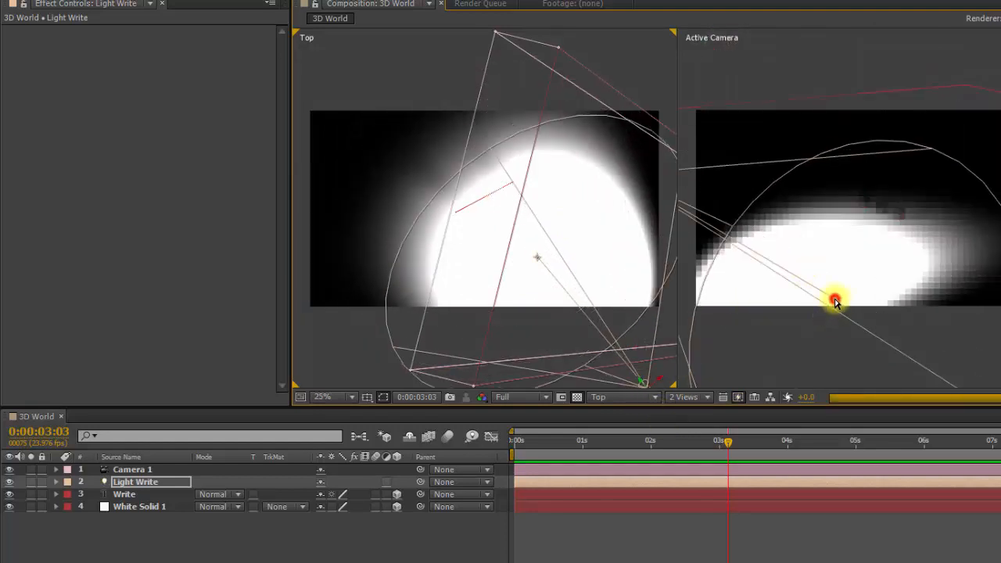
left_click_drag(835, 301, 878, 196)
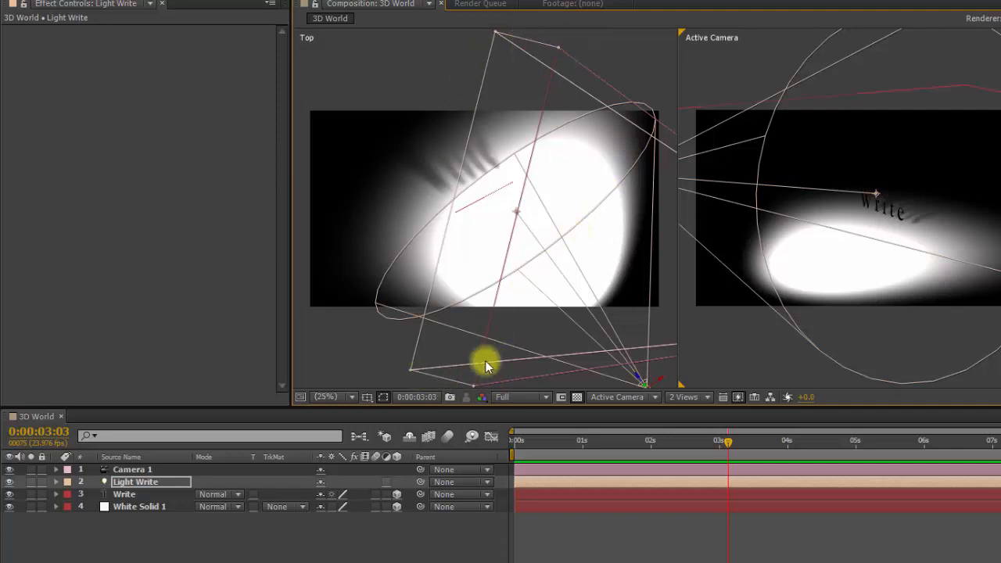
left_click_drag(849, 270, 888, 184)
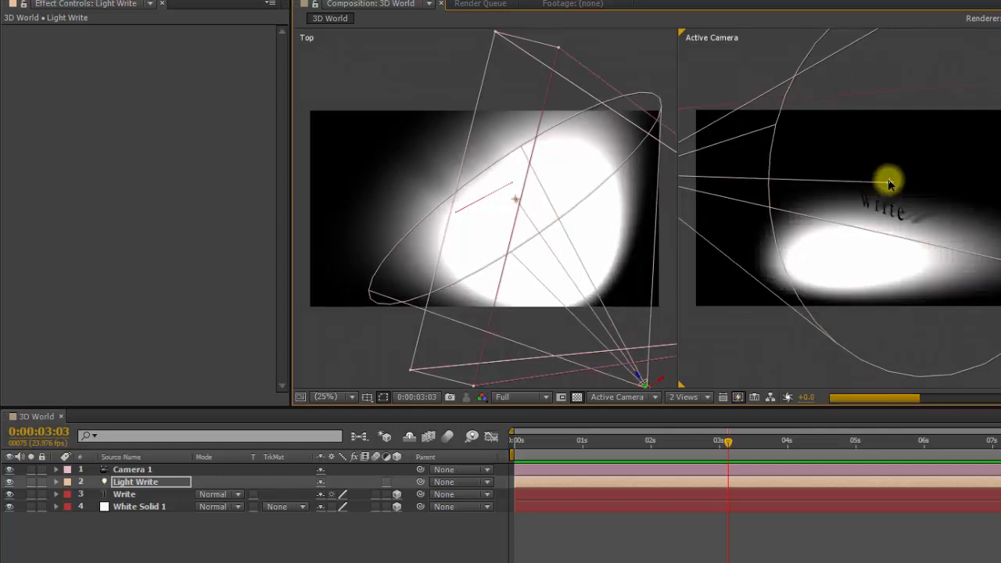
left_click_drag(889, 182, 901, 158)
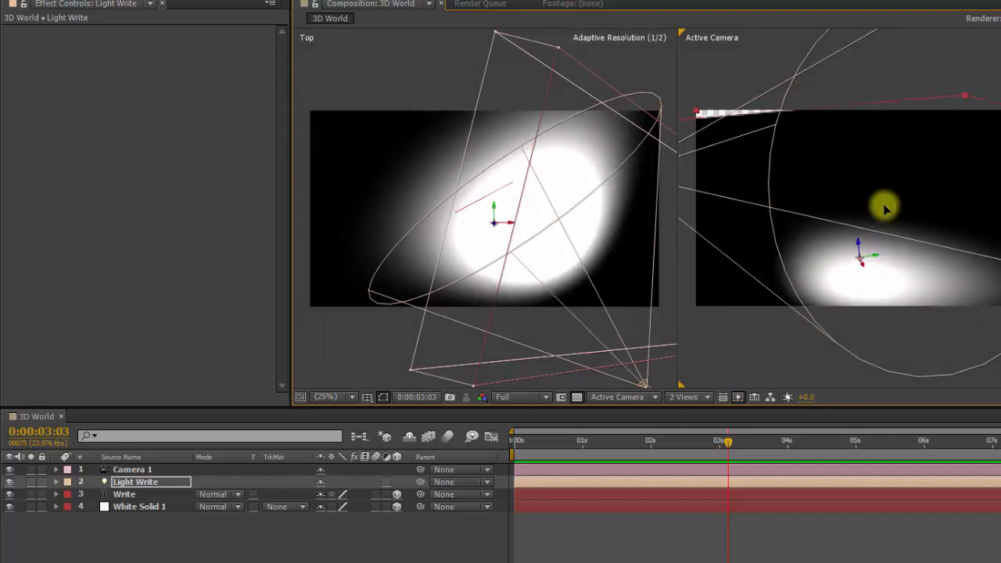
left_click(885, 207)
key("ctrl+z")
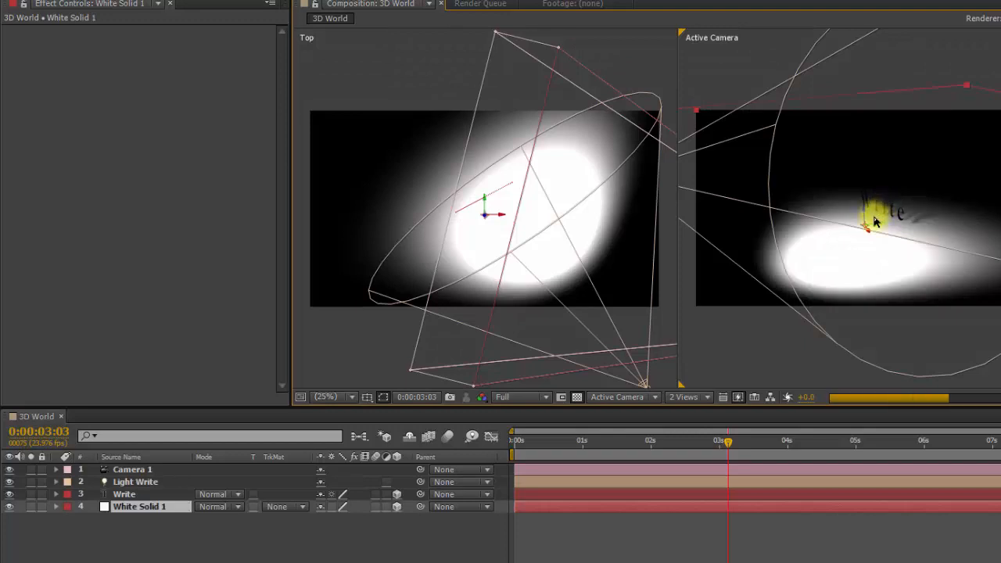
- Raise White Solid 1 slightly toward the text, deselect it and change the Top view to Left
left_click_drag(862, 208, 863, 204)
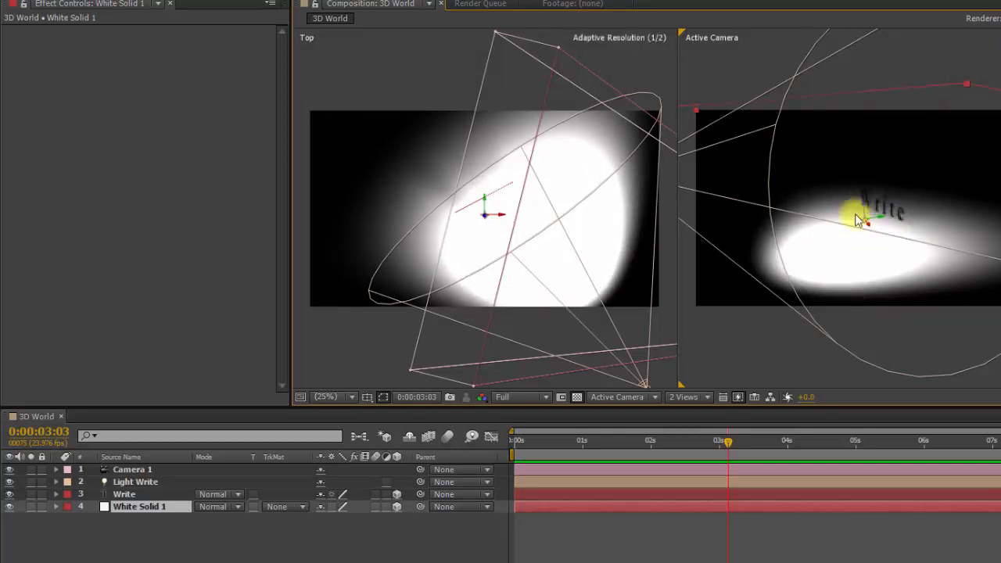
left_click(313, 368)
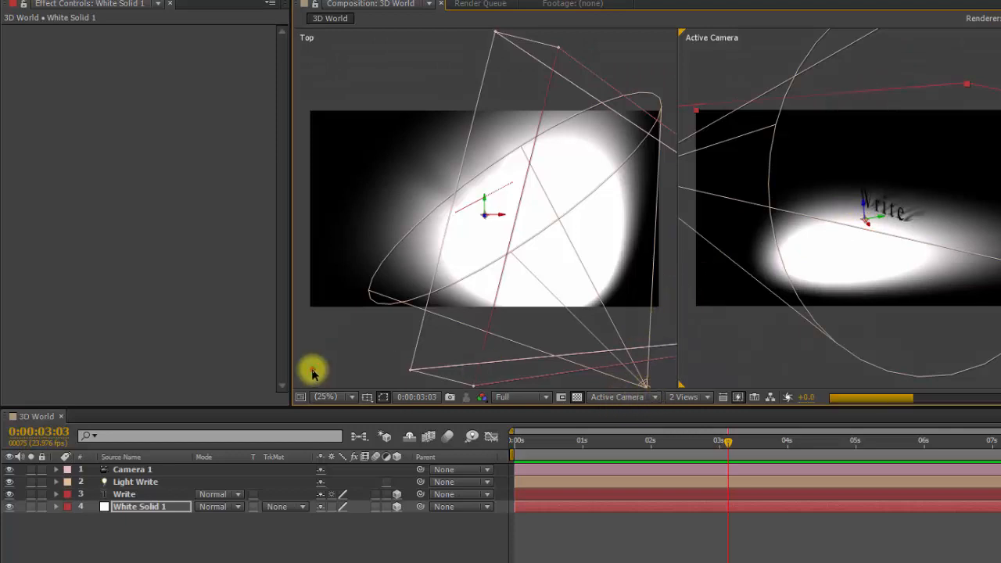
left_click(654, 397)
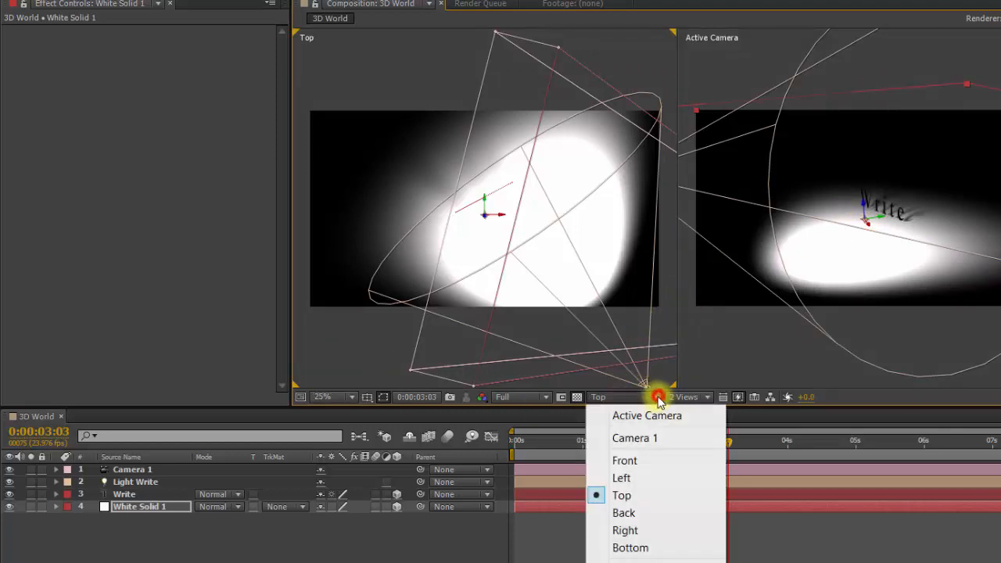
left_click(632, 480)
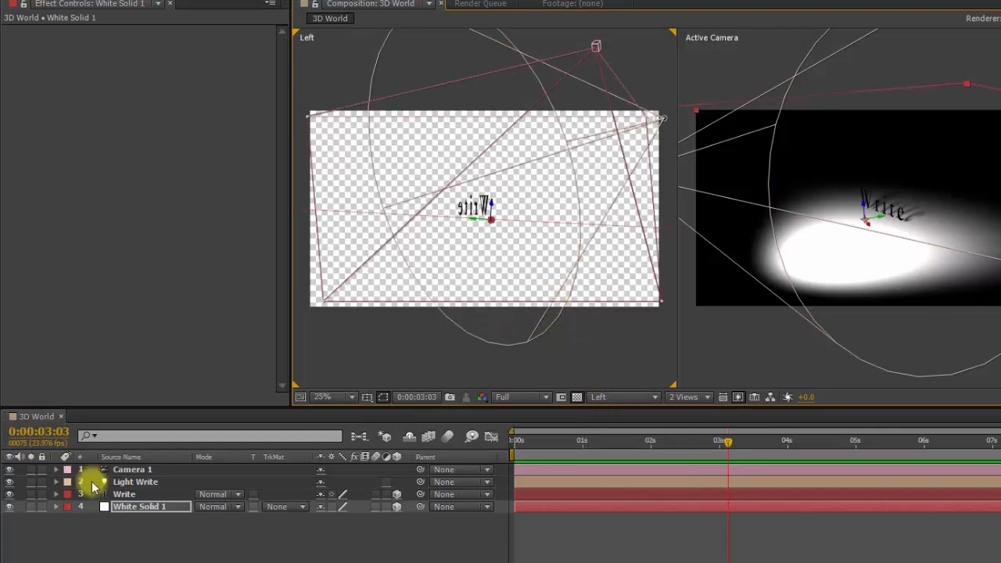
- Hide Camera 1 and Light Write, enlarge the composition viewer and raise White Solid 1 to just below the word Write
left_click(9, 471)
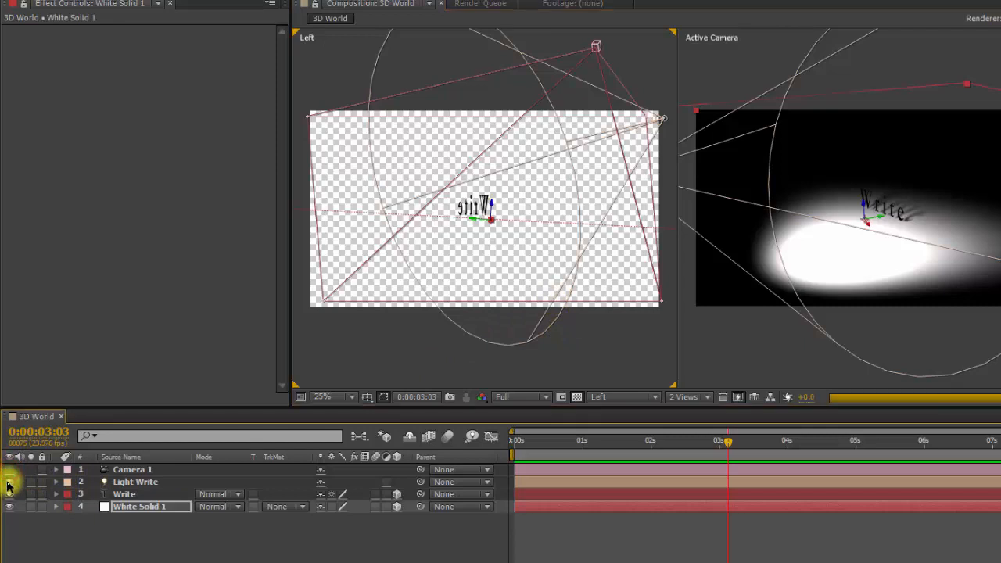
left_click(9, 481)
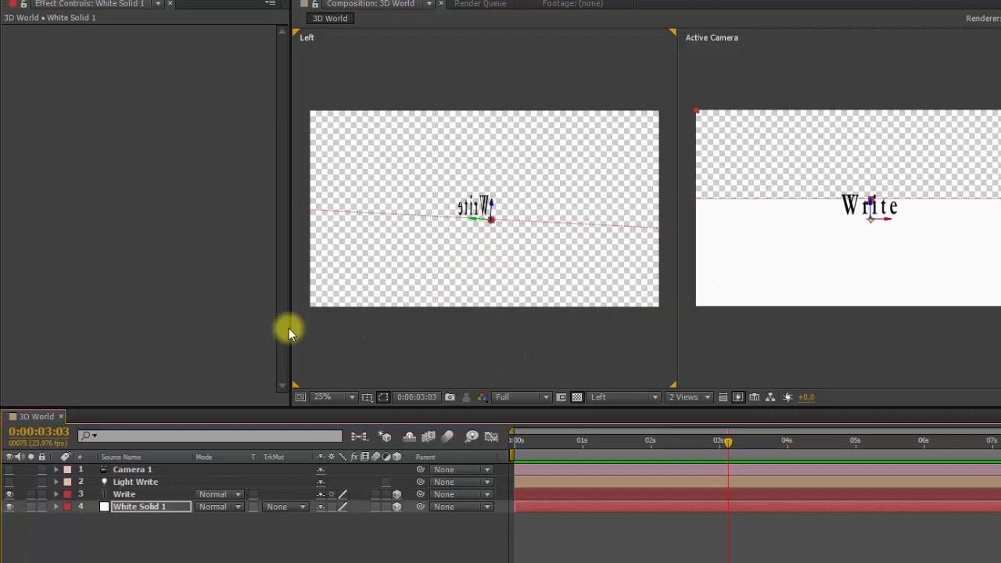
left_click_drag(291, 329, 156, 327)
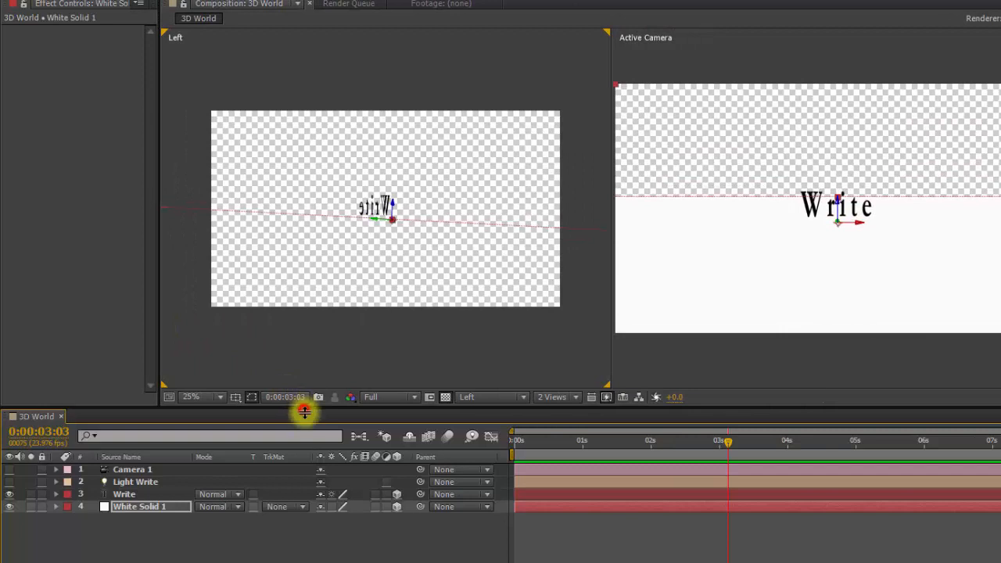
left_click_drag(304, 412, 318, 493)
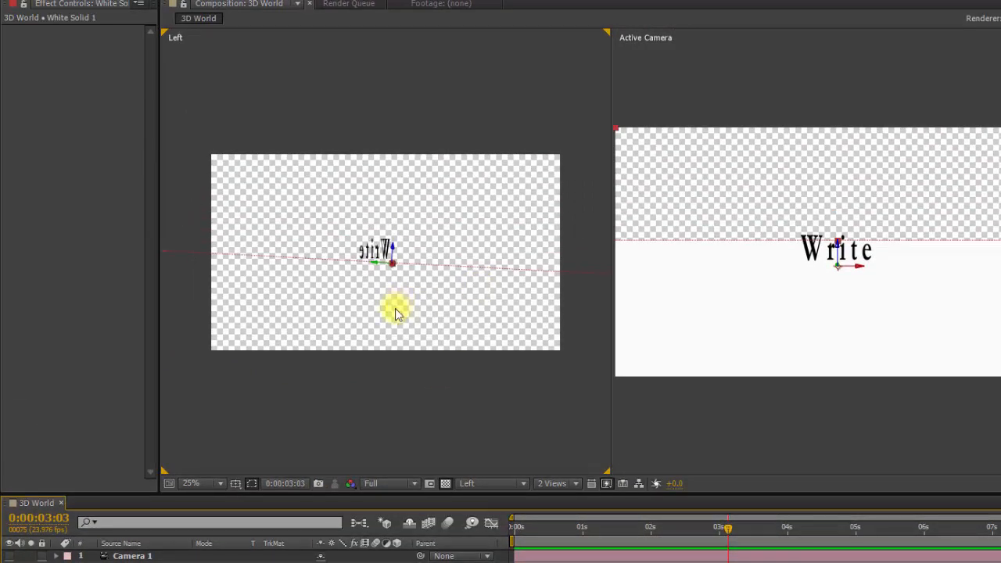
scroll(396, 393, "up", 4)
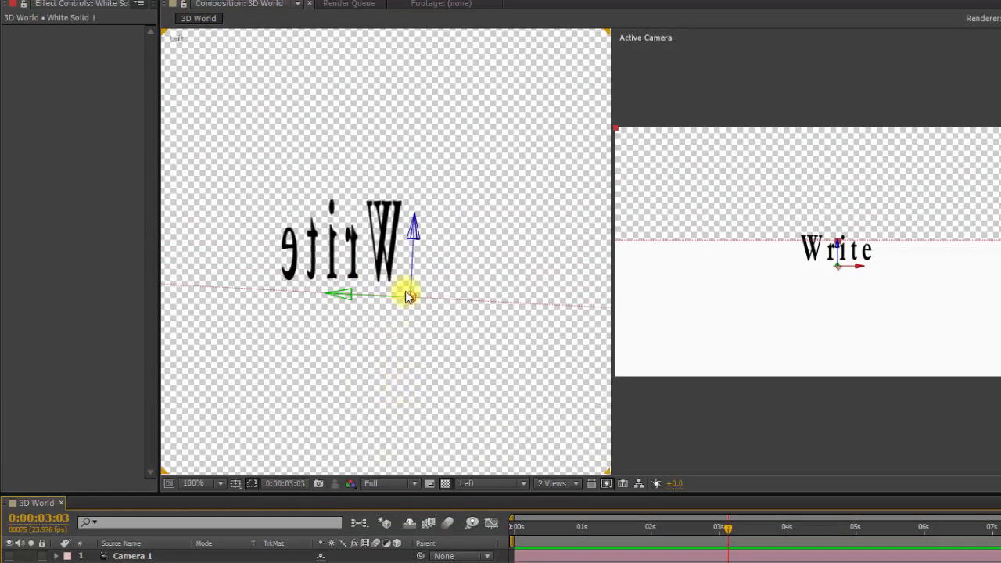
left_click_drag(412, 237, 440, 233)
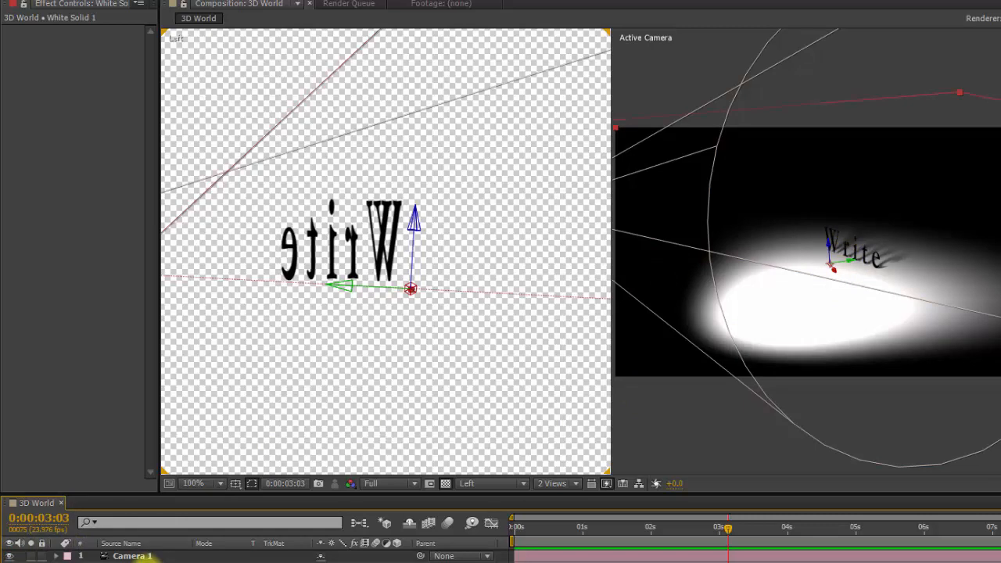
- Move Light Write closer to the text, to about 1567.5, 276.6, -525.5, with its point of interest at about 854.2, 479.0, 267.8
left_click(834, 229)
mouse_move(864, 218)
left_mouse_down()
mouse_move(892, 195)
mouse_move(836, 261)
mouse_move(856, 232)
left_mouse_up()
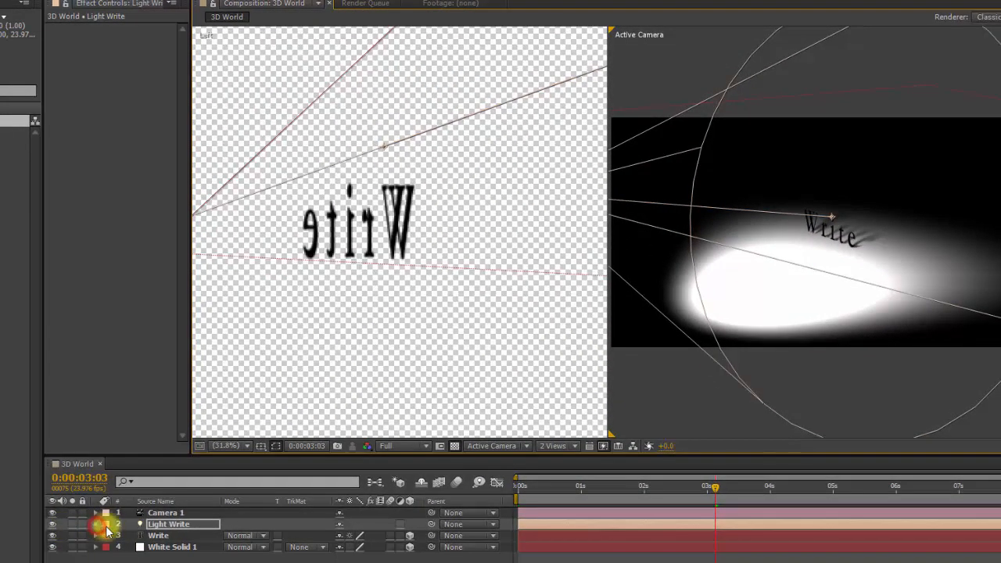
left_click(95, 525)
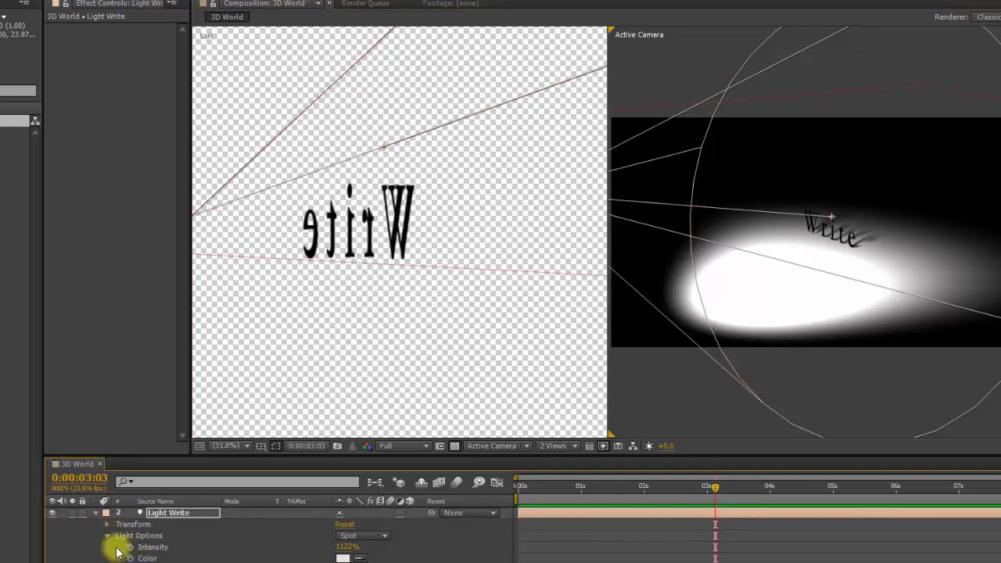
left_click(108, 535)
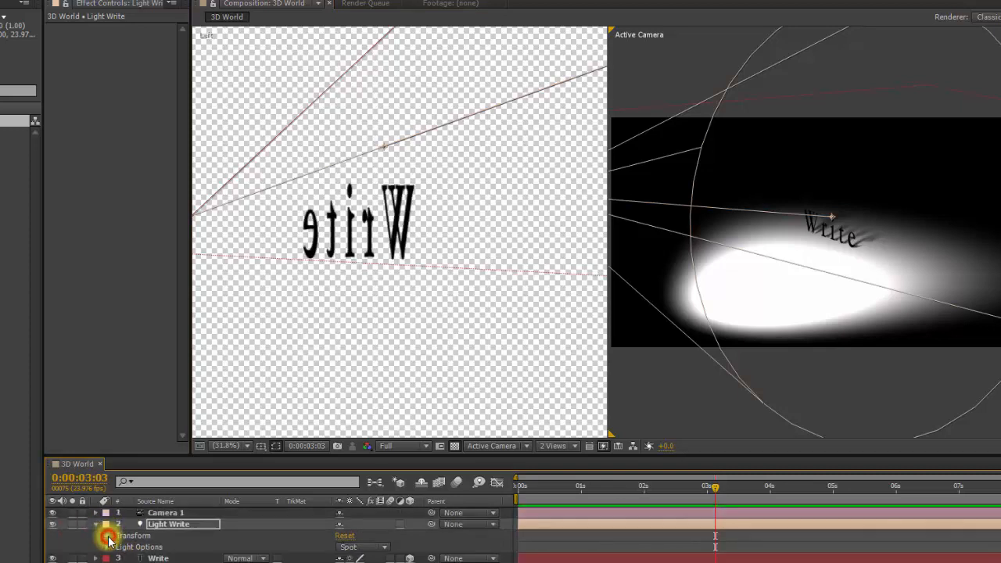
left_click(109, 536)
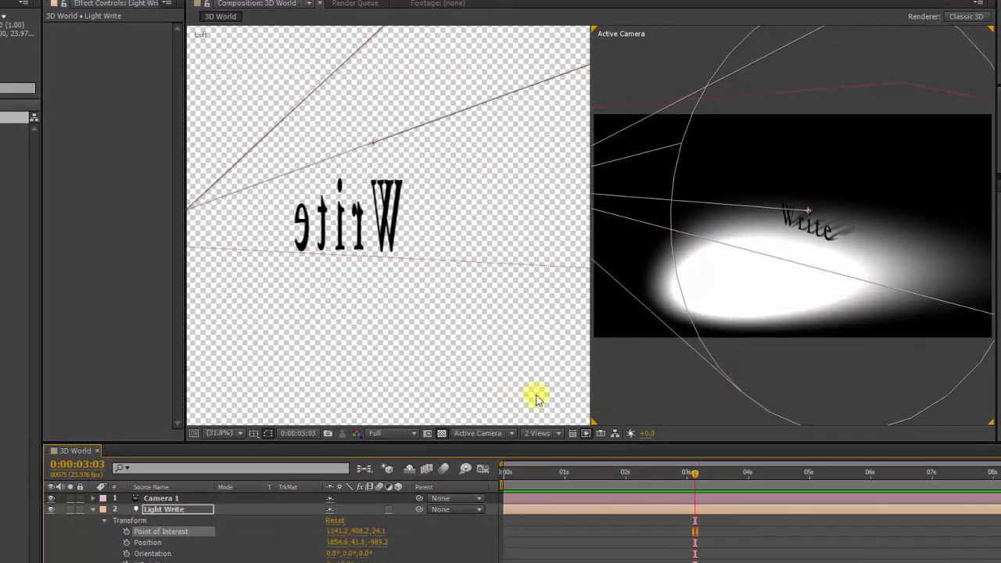
scroll(307, 382, "down", 3)
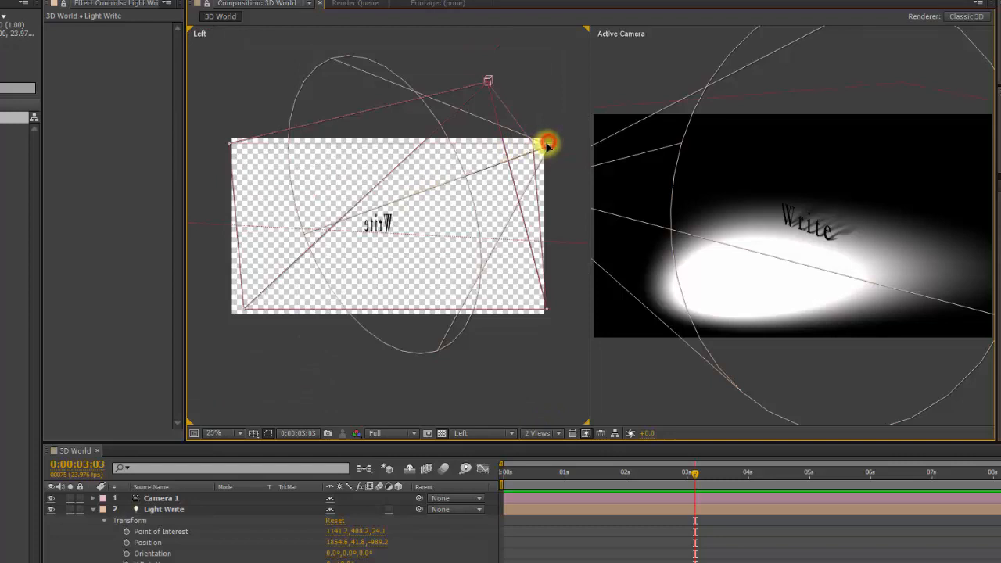
left_click_drag(548, 144, 509, 165)
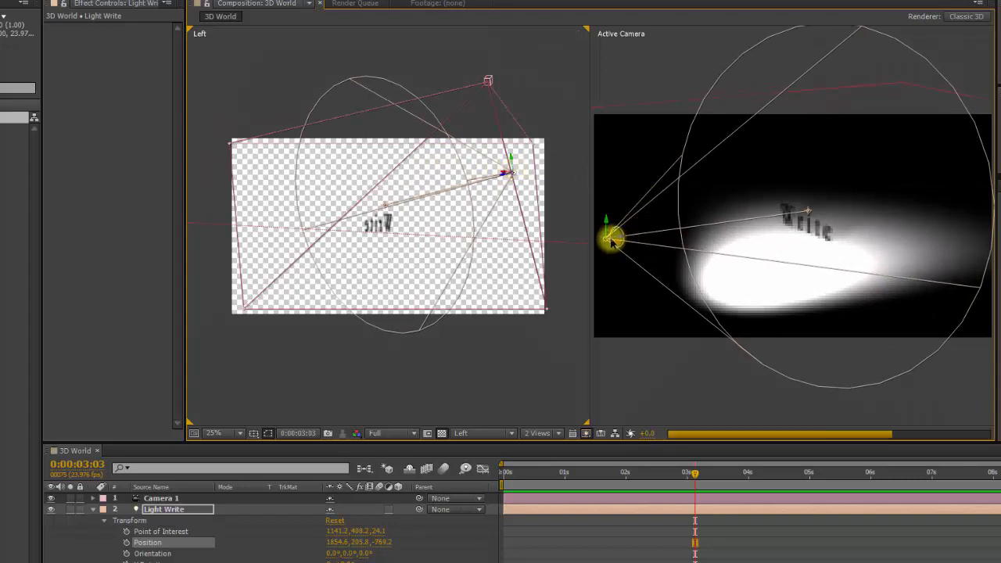
left_click_drag(613, 242, 682, 177)
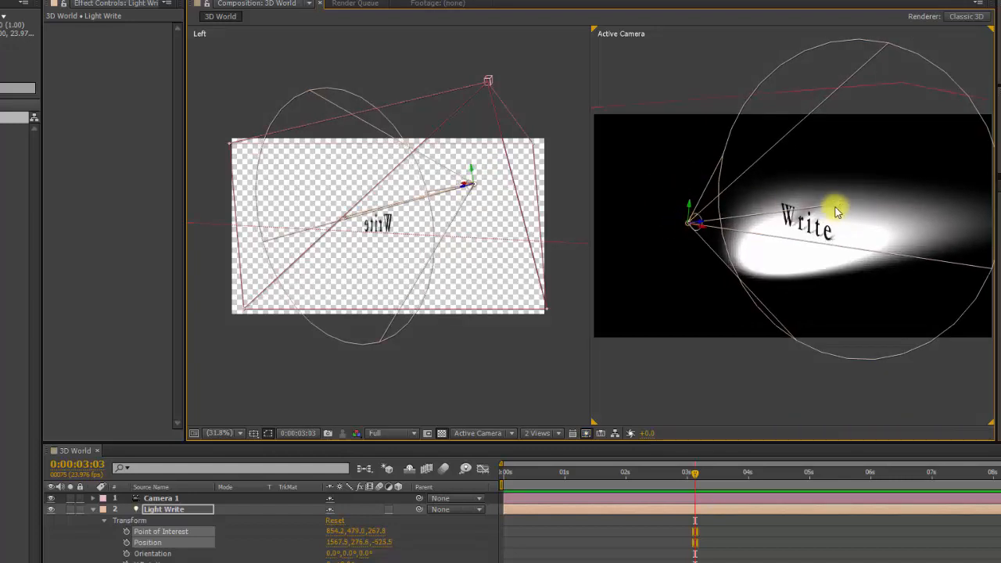
- Raise Light Write's radius to 826 and its falloff distance to 3268
double_click(166, 509)
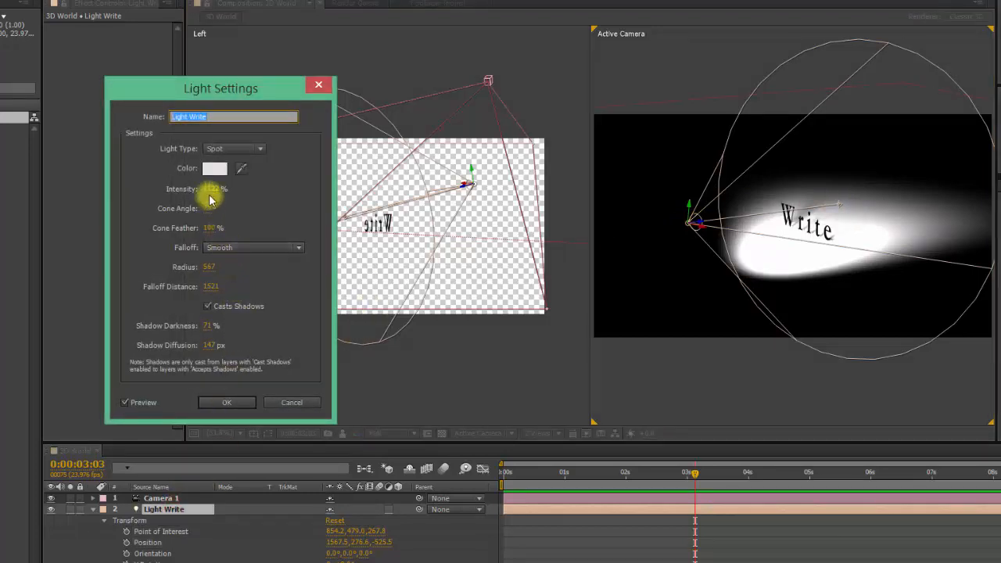
left_click(210, 270)
left_click_drag(237, 275, 350, 272)
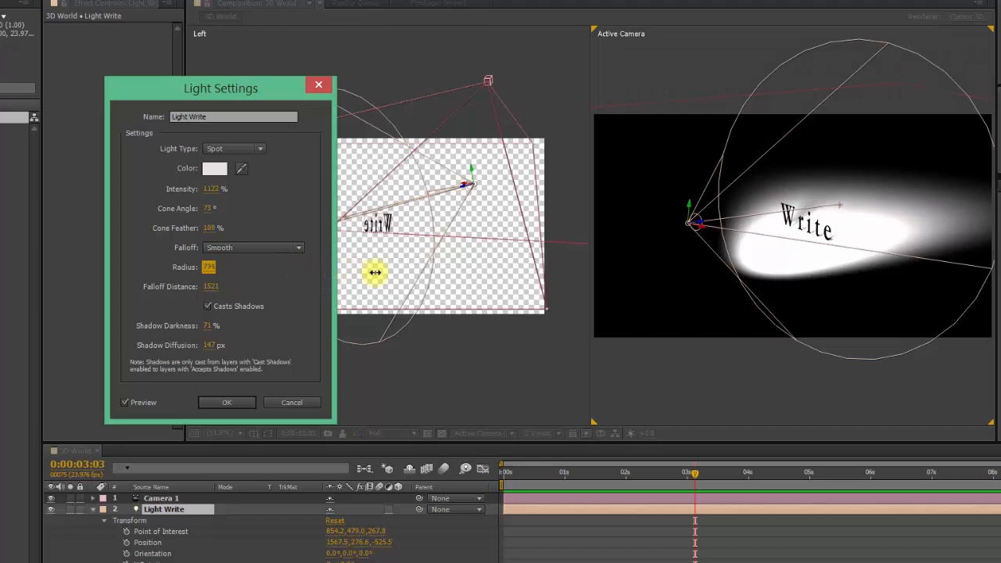
left_click_drag(375, 272, 383, 272)
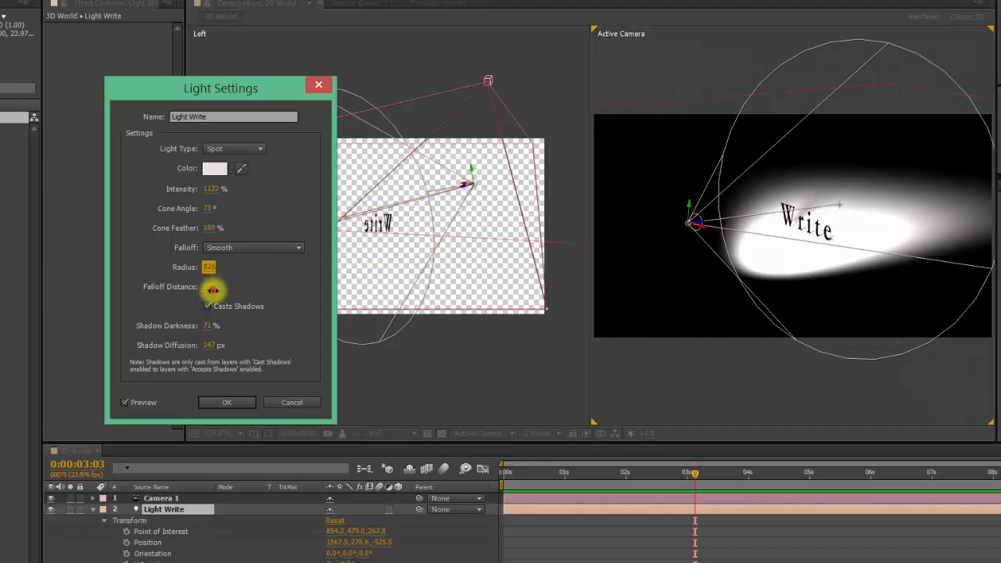
left_click_drag(212, 287, 342, 294)
left_click_drag(522, 300, 803, 307)
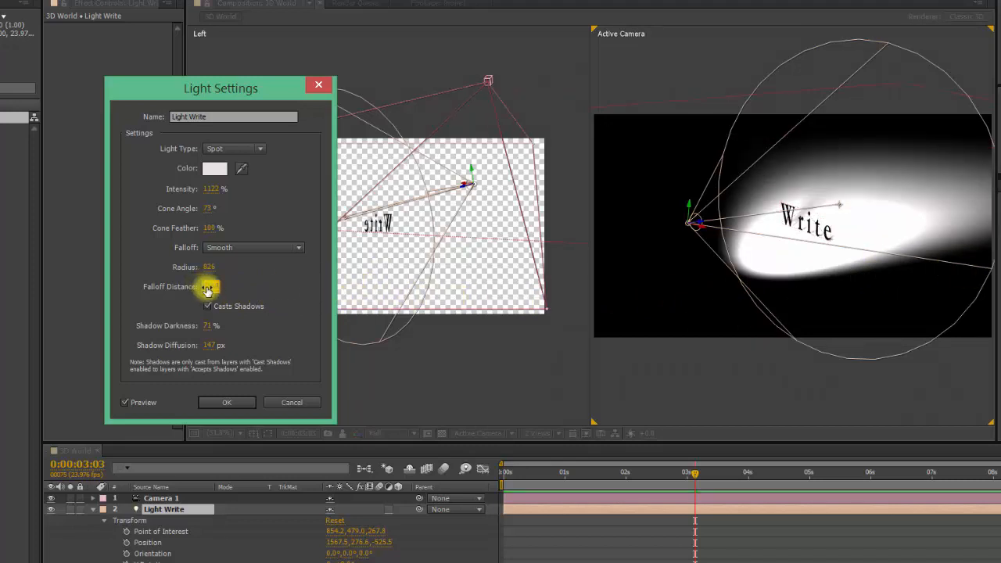
left_click_drag(207, 290, 421, 288)
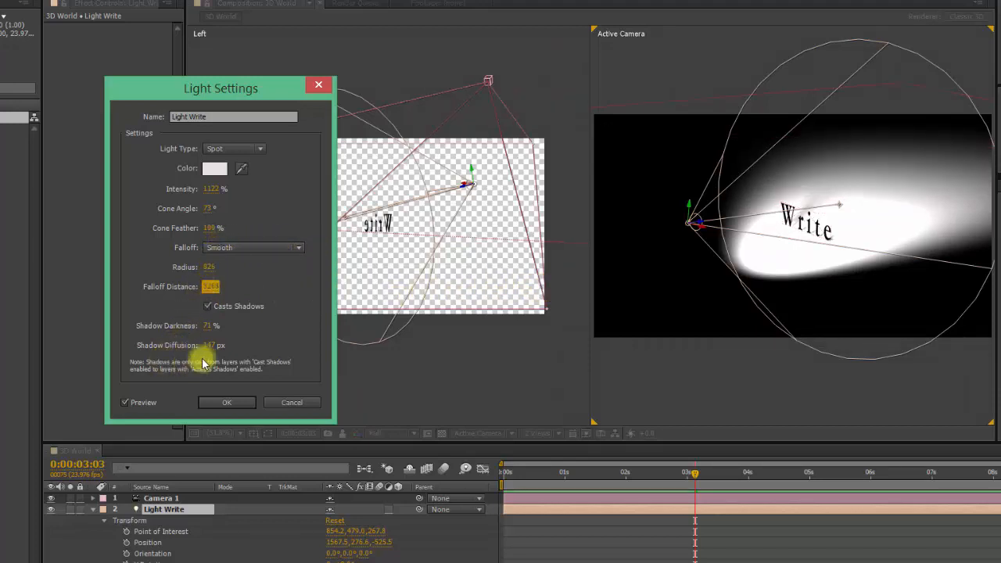
- Reduce Light Write's shadow diffusion to about 20 px for sharper shadows
left_click_drag(206, 351, 21, 356)
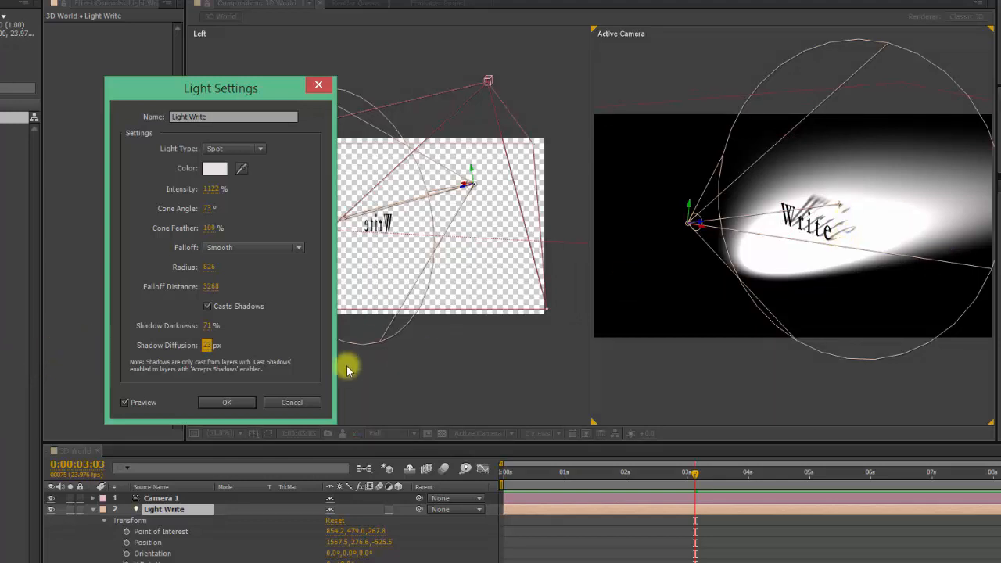
left_click_drag(210, 352, 119, 352)
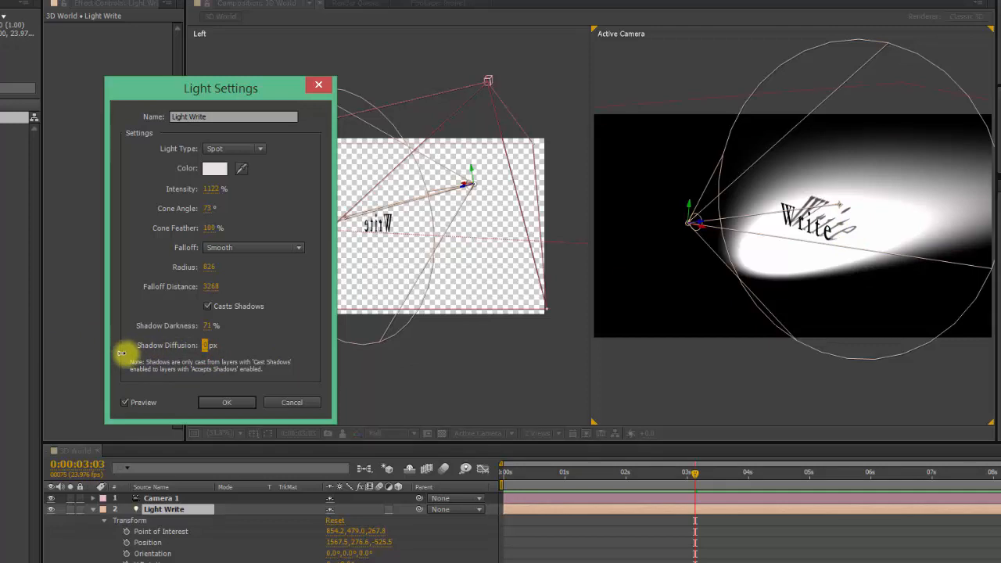
left_click_drag(121, 353, 144, 356)
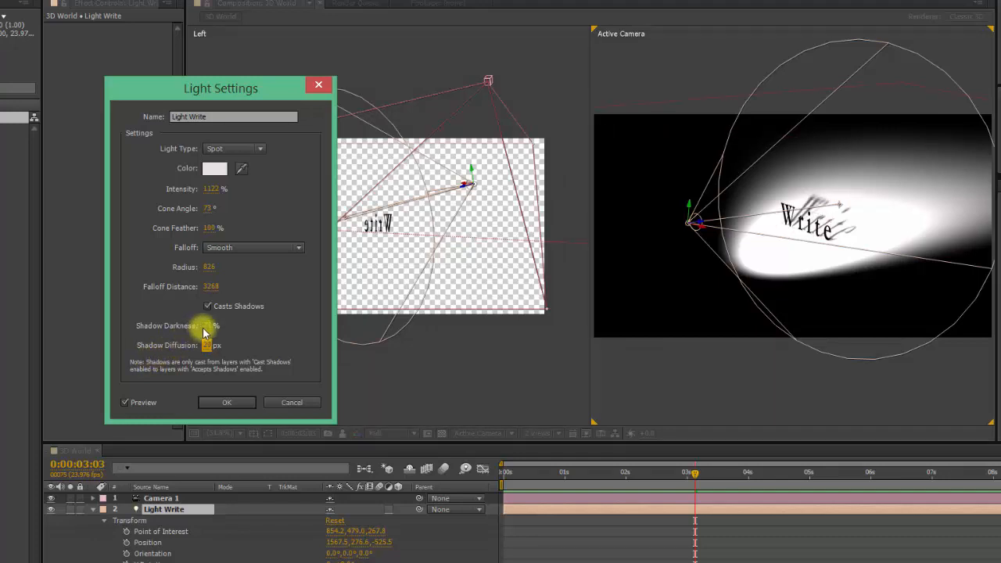
- Try very high shadow darkness values for Light Write and settle on about 78%
left_click_drag(207, 327, 283, 343)
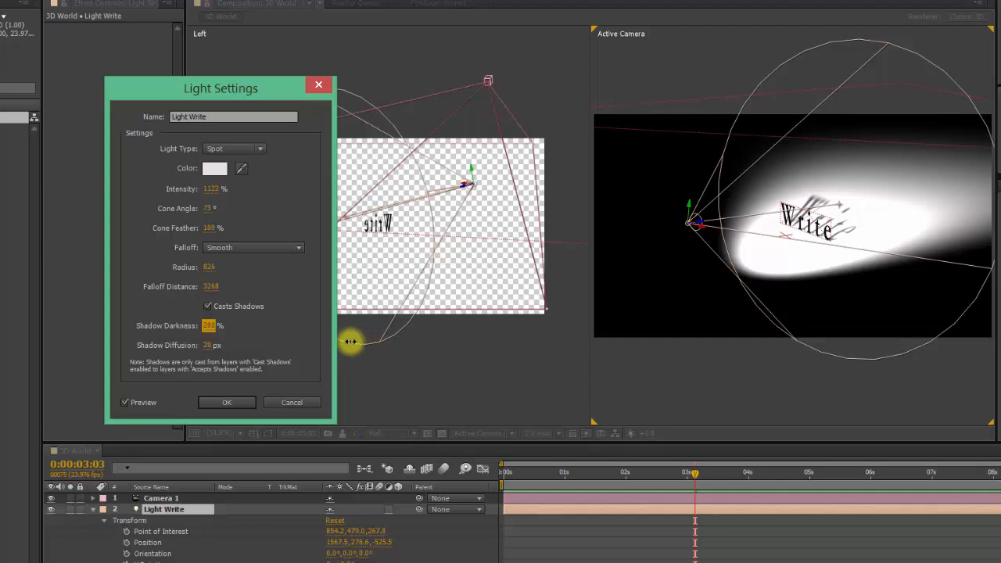
left_click_drag(350, 341, 384, 336)
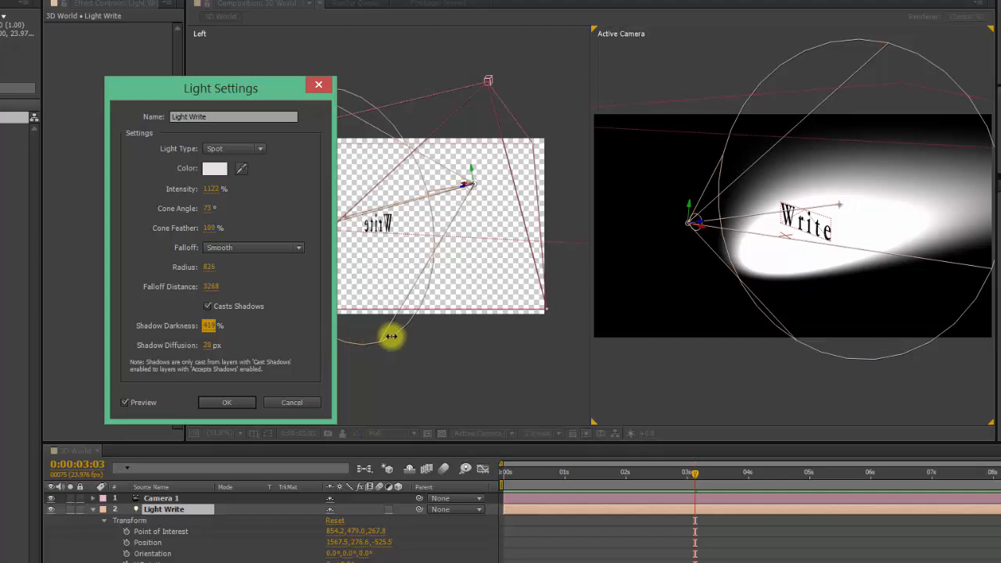
left_click(209, 327)
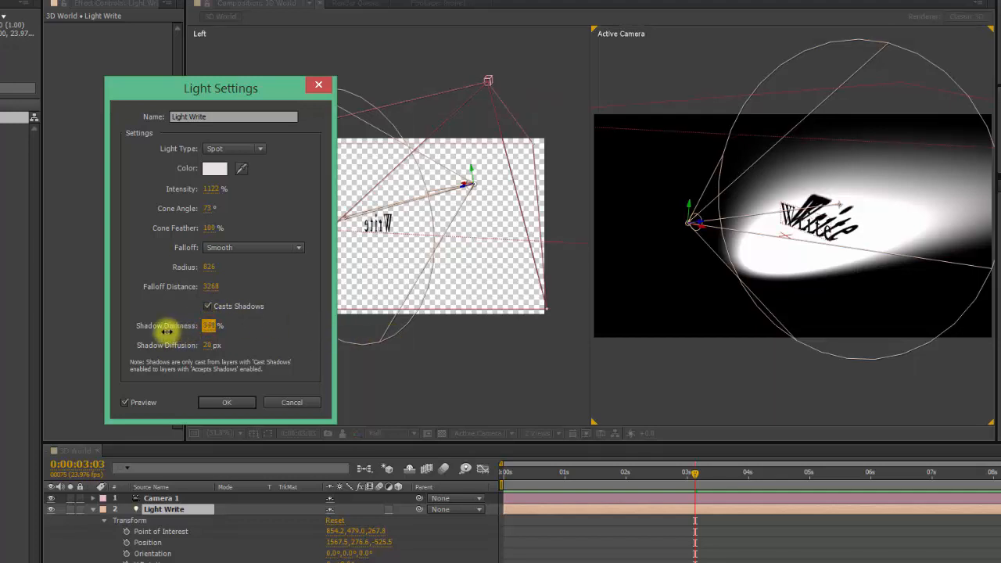
left_click_drag(167, 332, 54, 349)
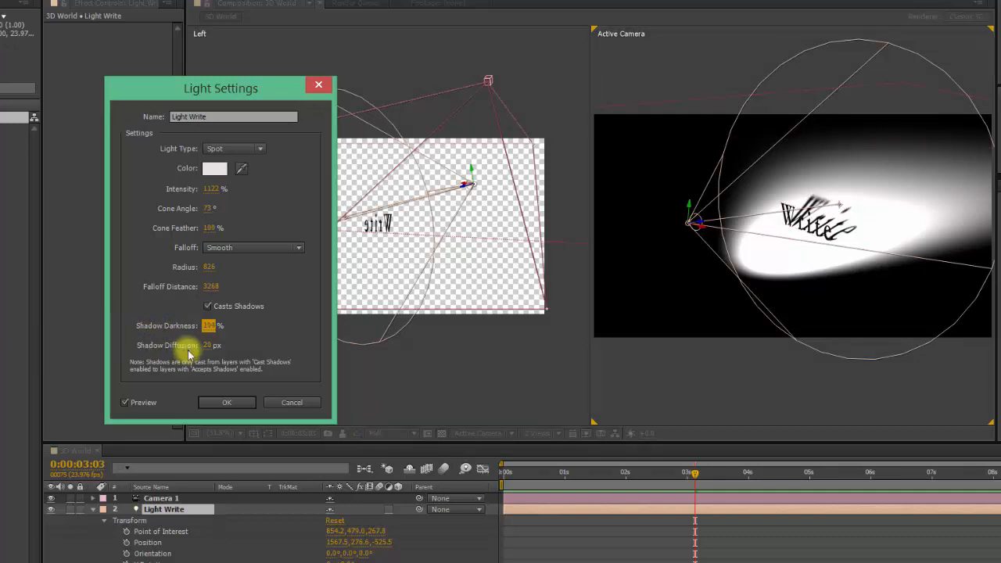
left_click(206, 326)
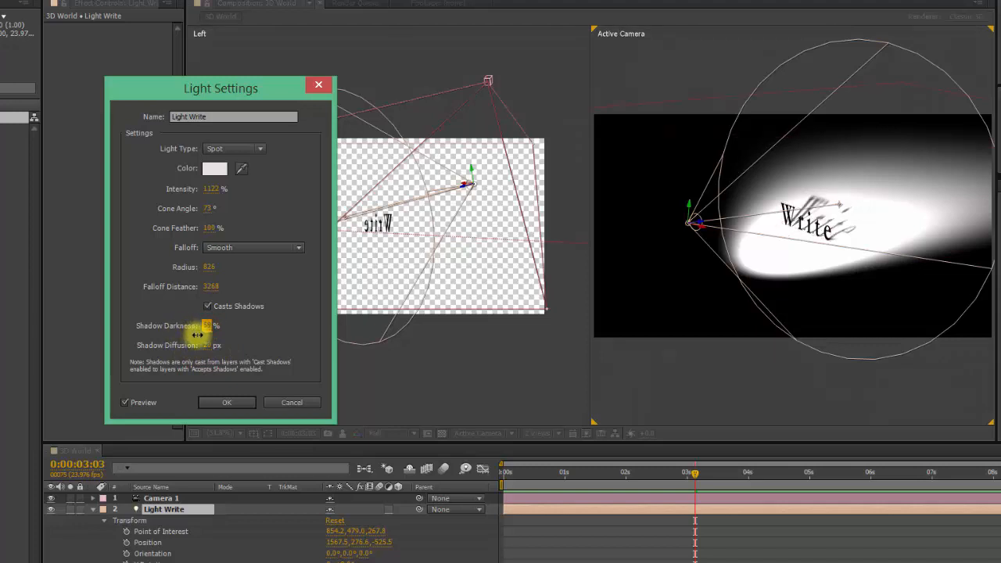
left_click_drag(197, 335, 222, 369)
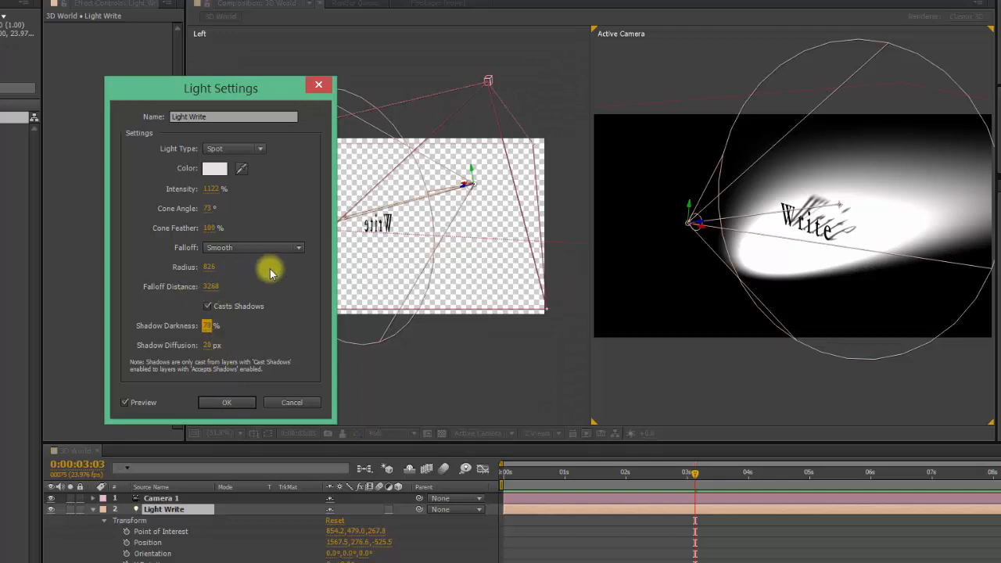
- Compare the Inverse Square Clamped and None falloff types, return to Smooth and apply the light settings
left_click(302, 248)
left_click(260, 291)
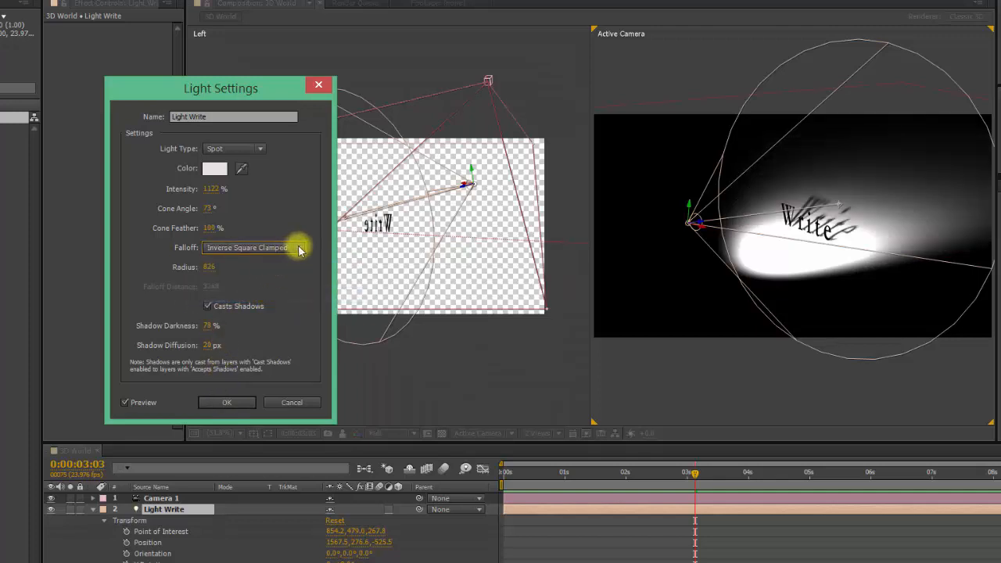
left_click(301, 249)
left_click(292, 263)
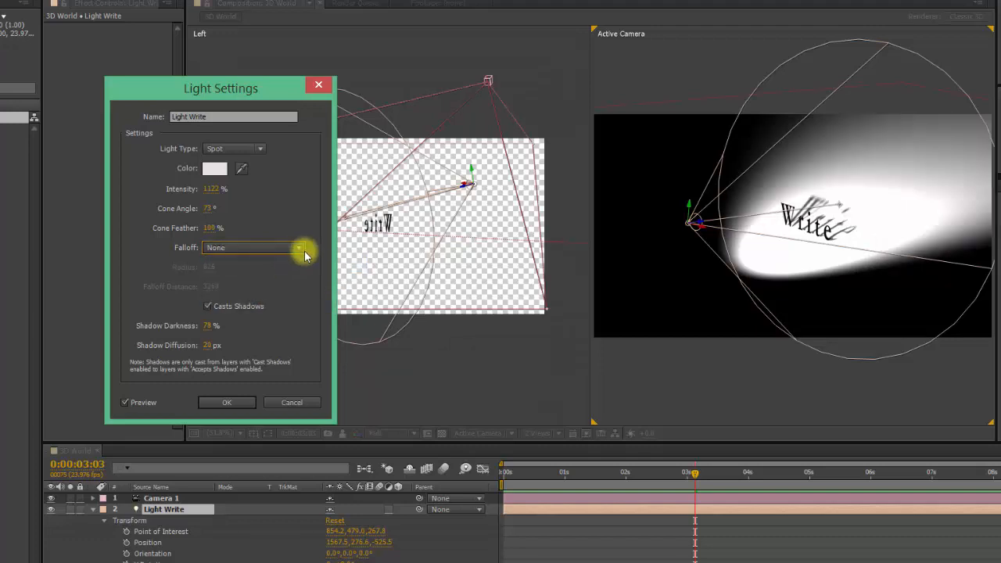
left_click(298, 247)
left_click(274, 280)
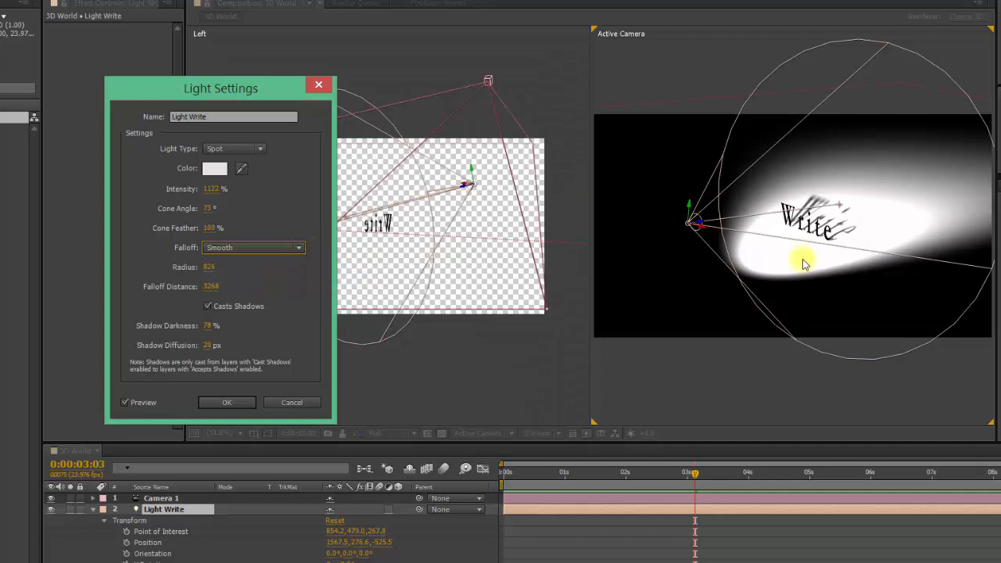
left_click(215, 402)
- Orbit Camera 1 to the opposite side of the Write text and change Light Write's type to Point
left_click(175, 499)
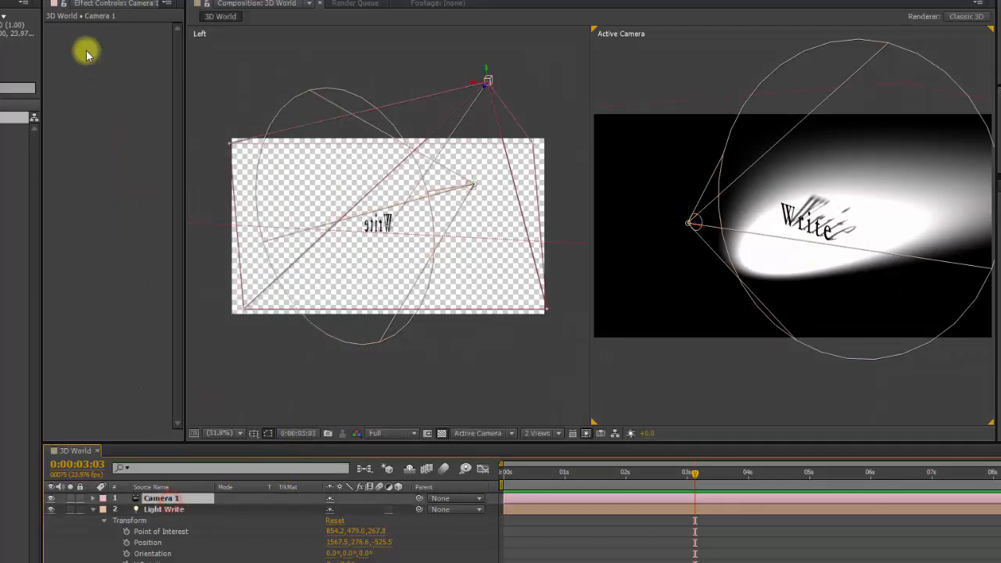
left_click_drag(840, 279, 882, 253)
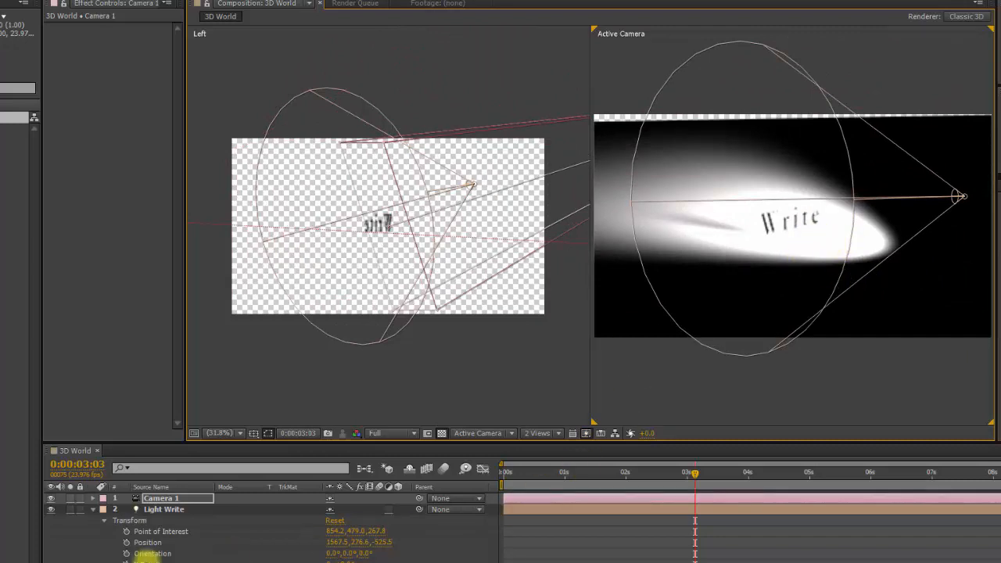
double_click(150, 510)
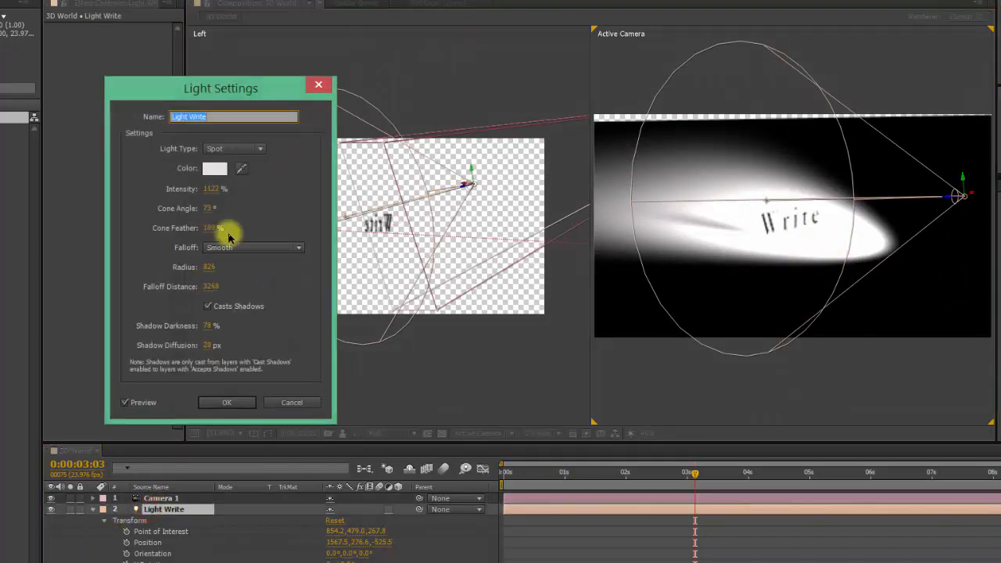
left_click(258, 150)
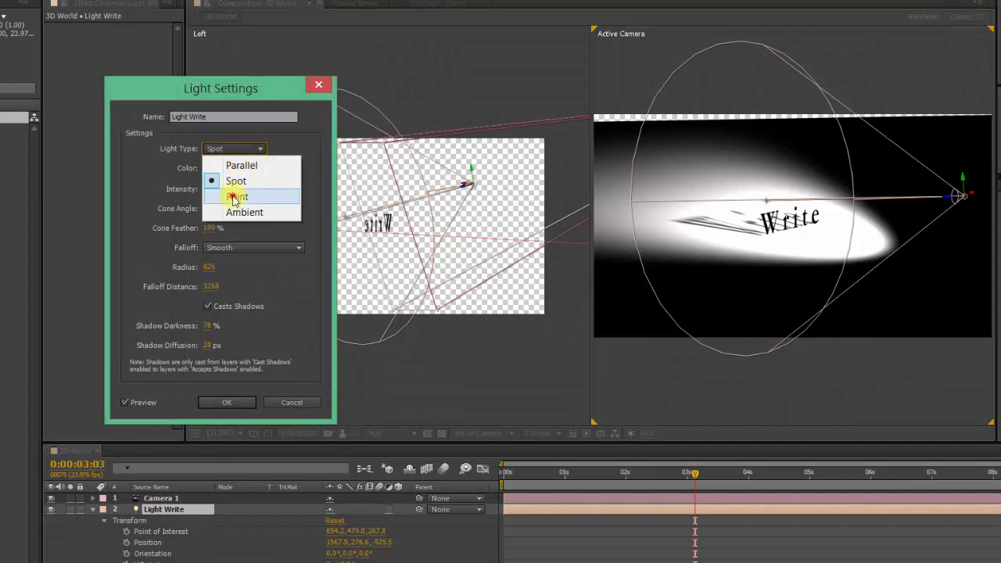
left_click(234, 195)
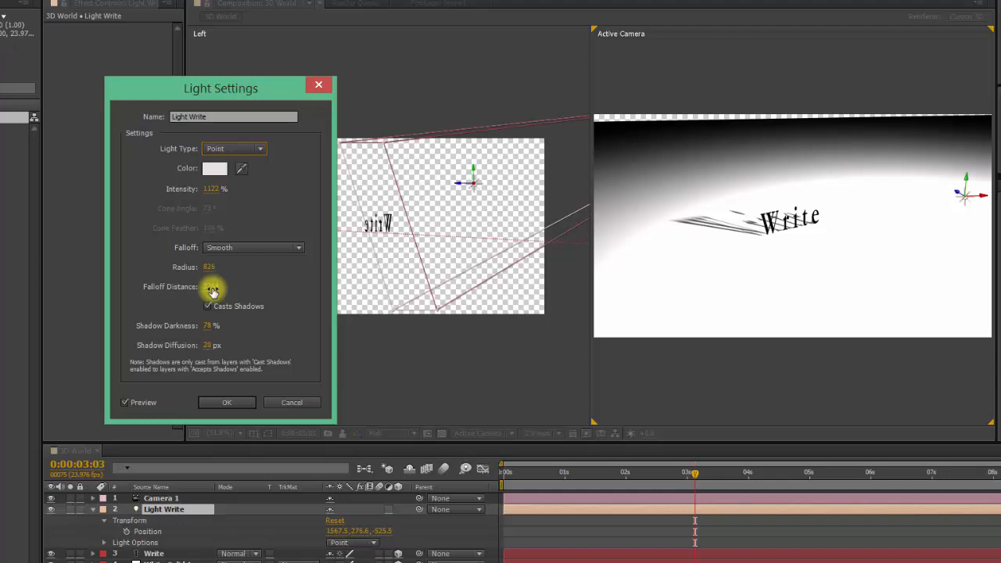
- Reduce Light Write's intensity to 689% and apply the light settings
left_click(215, 189)
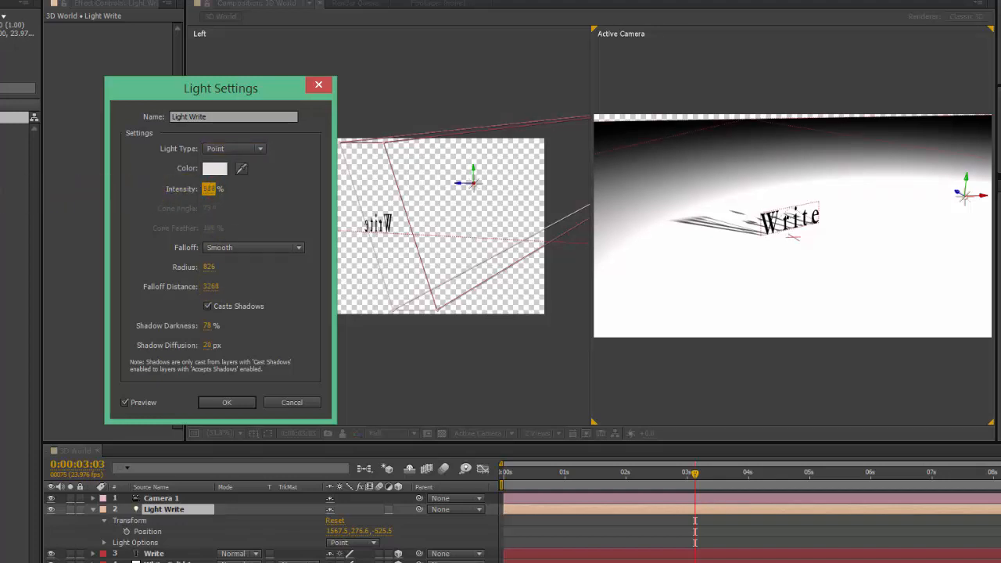
left_click_drag(69, 207, 997, 188)
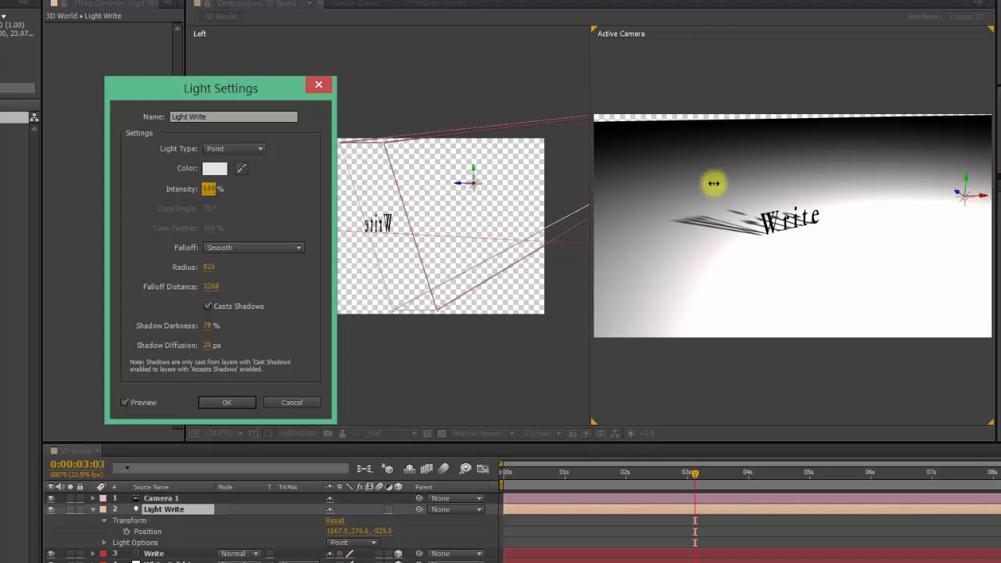
left_click_drag(713, 183, 460, 213)
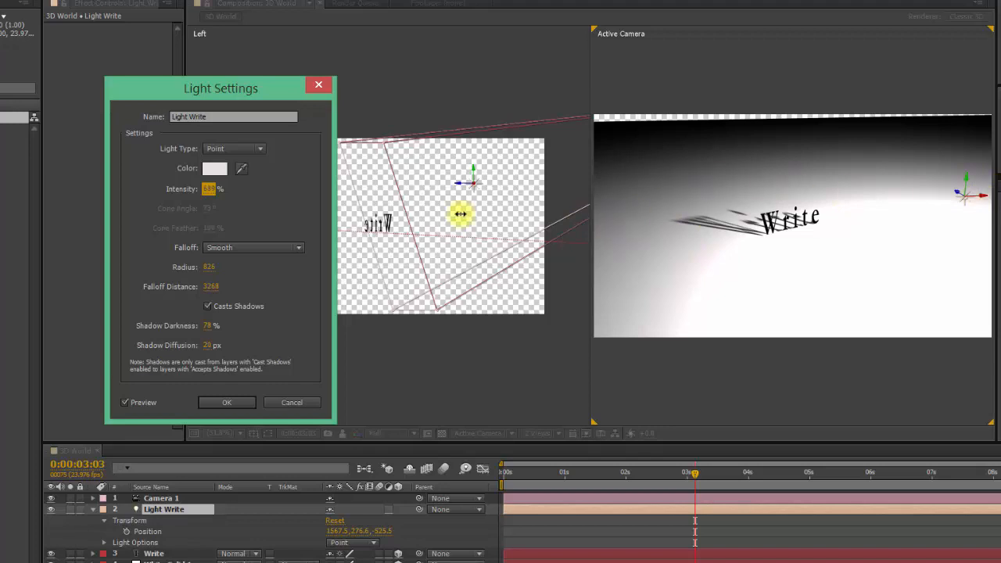
left_click(225, 402)
- Orbit Camera 1 around the Write text to examine the point light's shadows and look through the available view options
left_click_drag(690, 267, 874, 249)
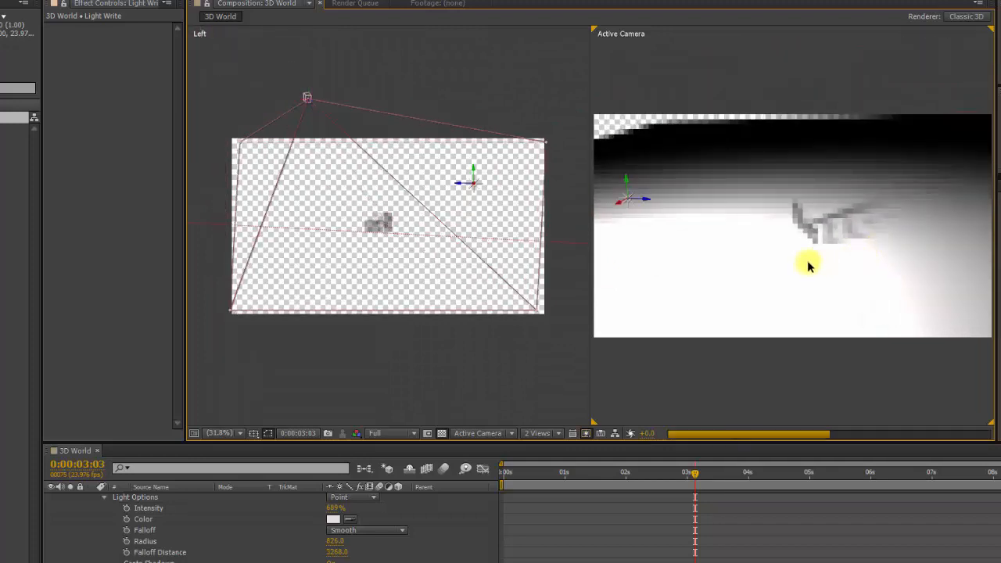
left_click_drag(809, 264, 844, 270)
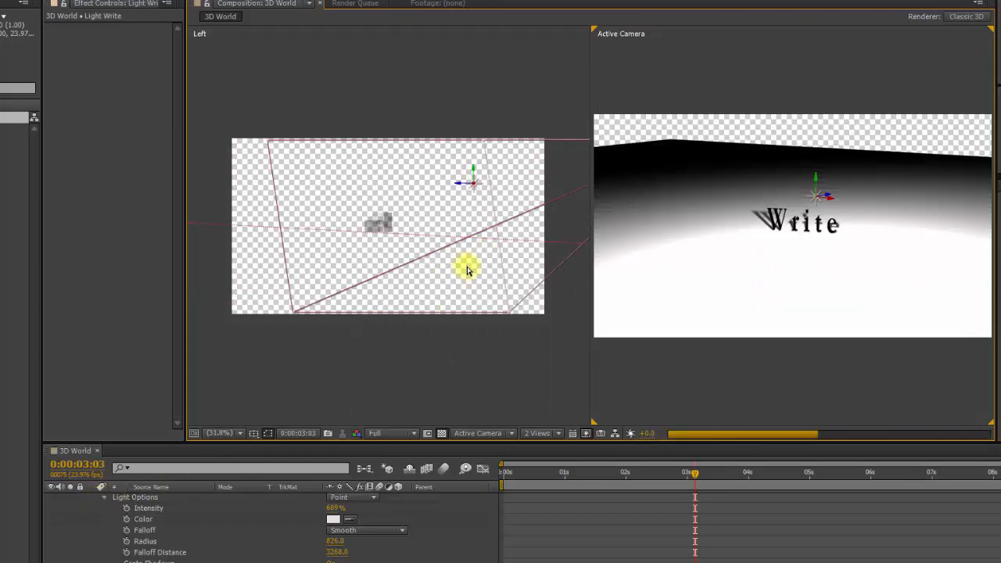
left_click(504, 404)
left_click(511, 435)
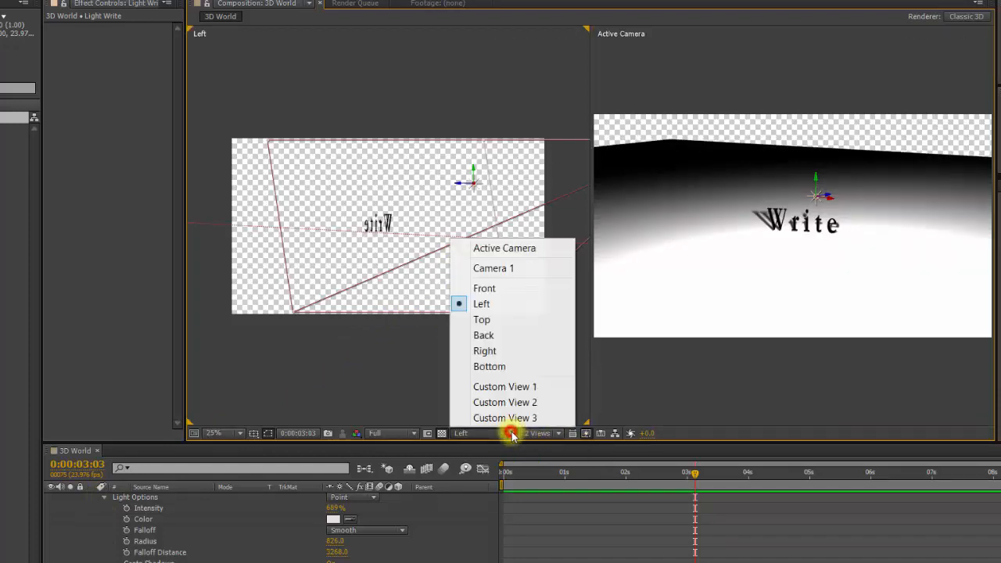
left_click(556, 432)
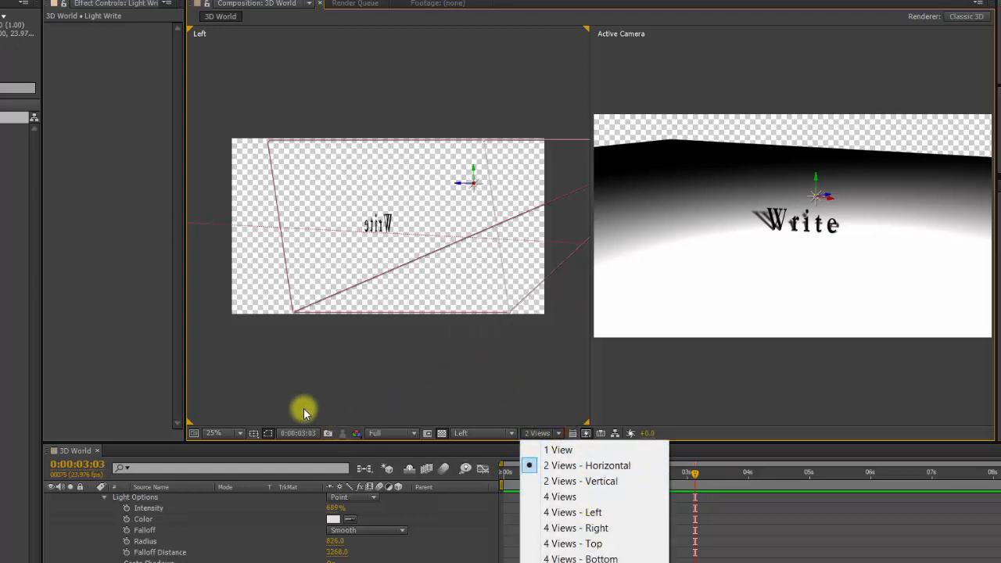
- Reveal Camera 1's transform properties and set its position to about 2253.5, 124.1, -2725.5
left_click(102, 497)
left_click(104, 497)
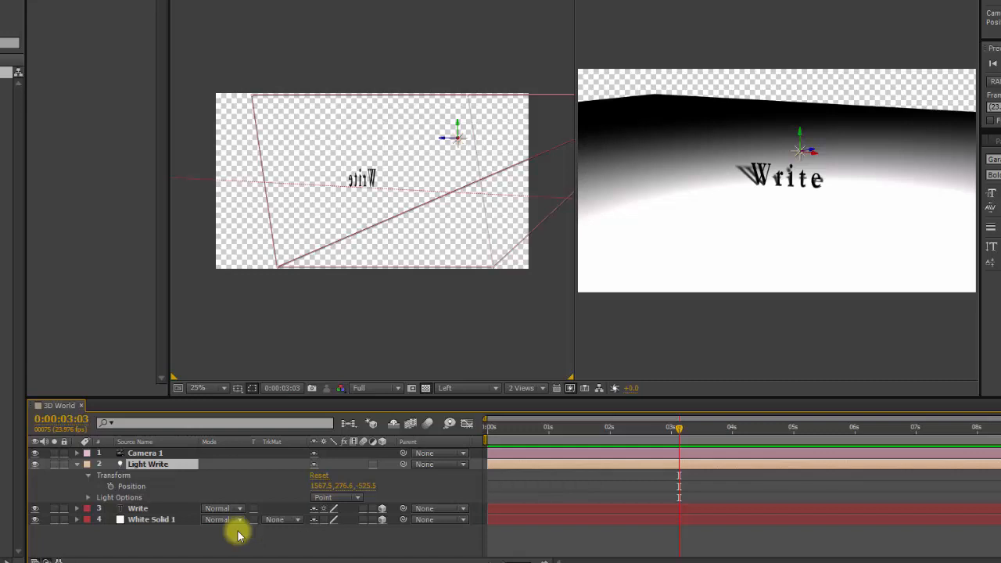
left_click(77, 454)
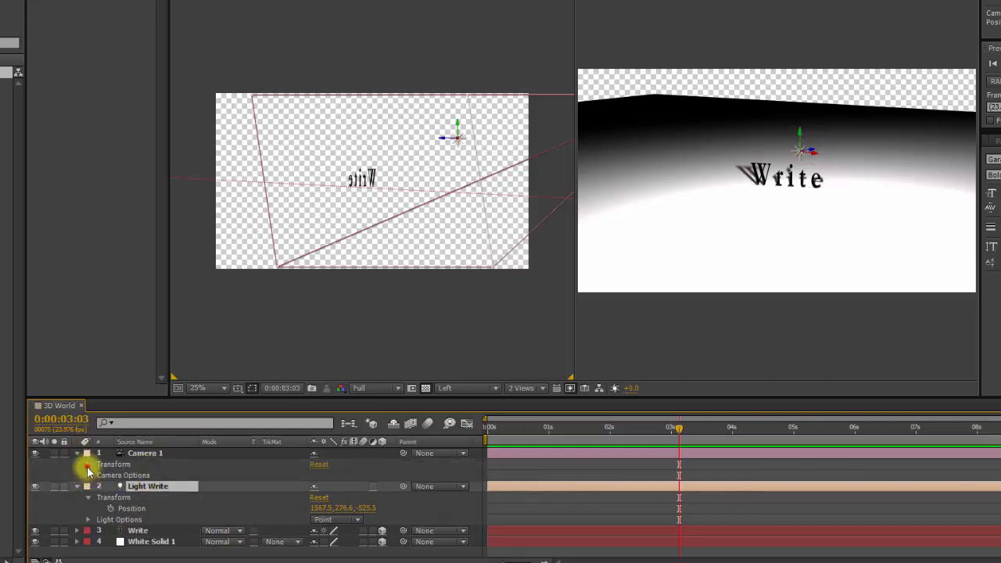
left_click(88, 464)
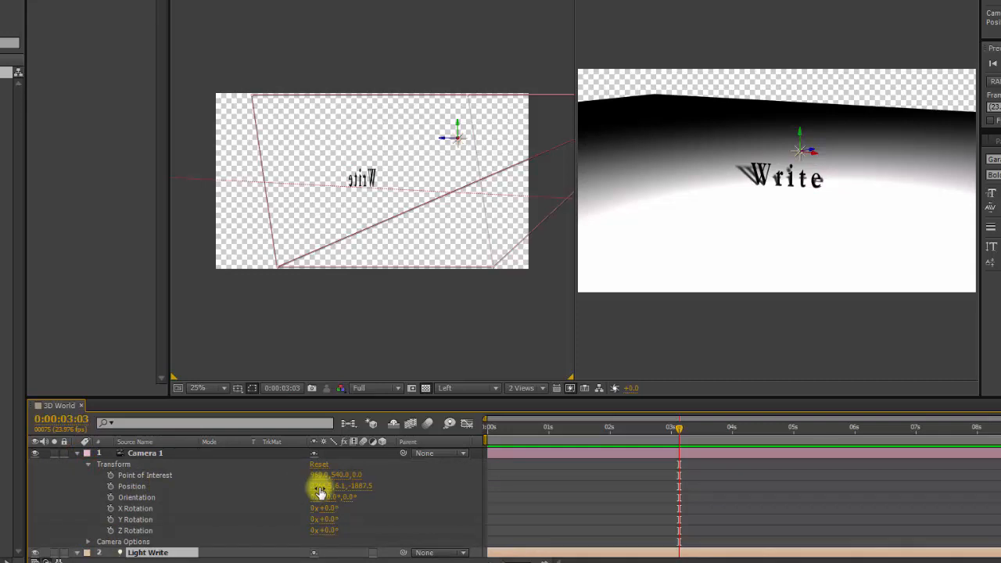
left_click_drag(317, 487, 4, 489)
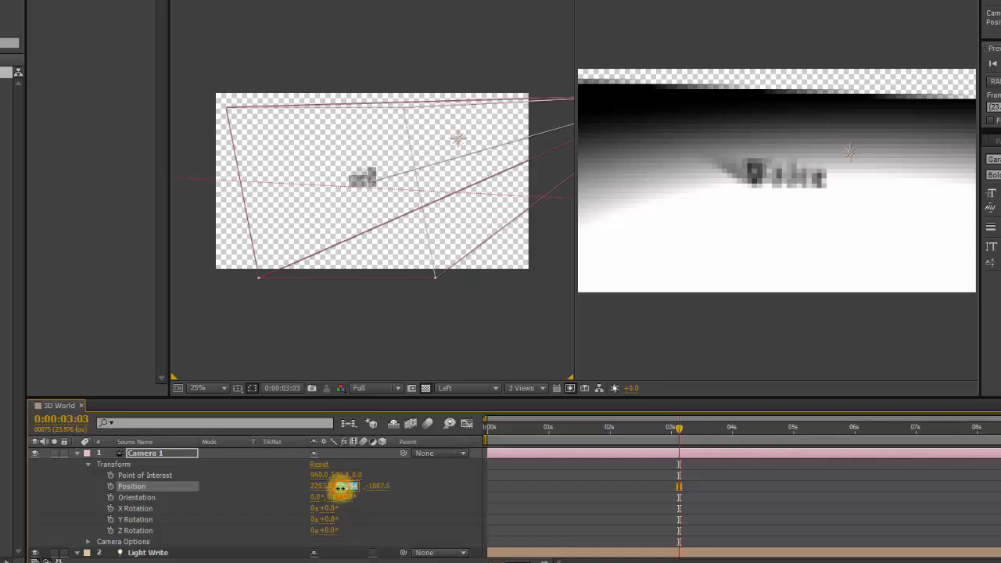
left_click(376, 508)
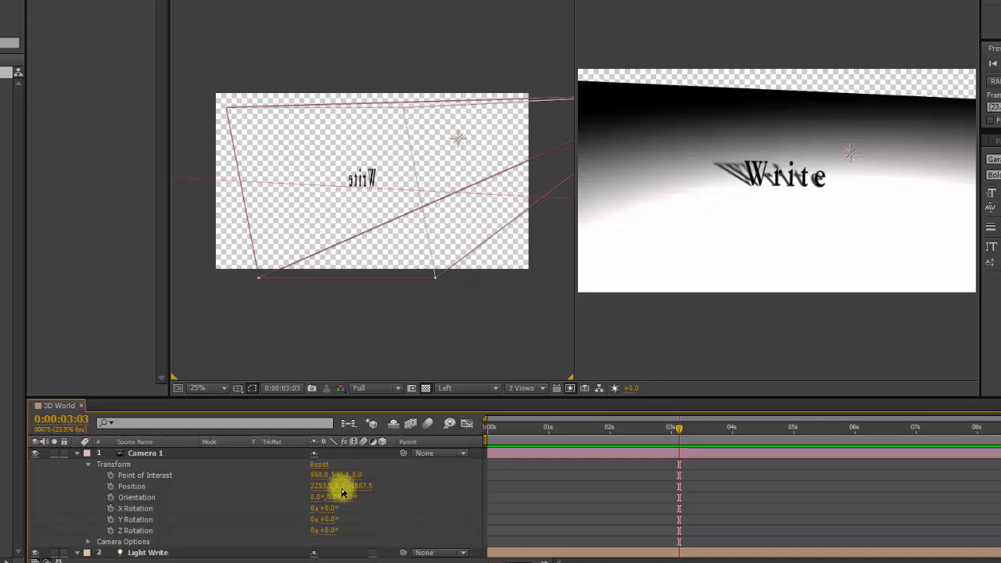
left_click_drag(341, 487, 375, 485)
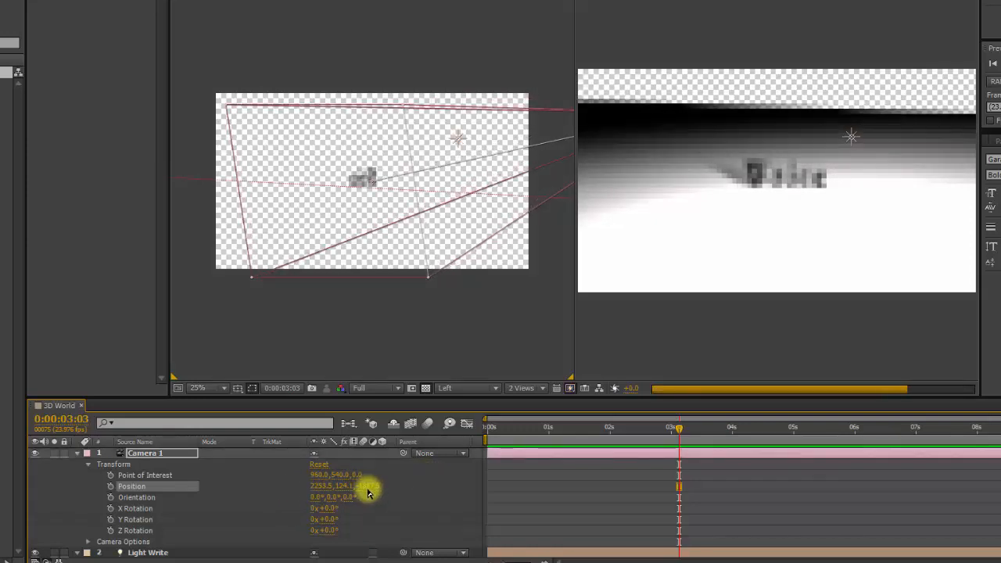
left_click_drag(370, 491, 0, 535)
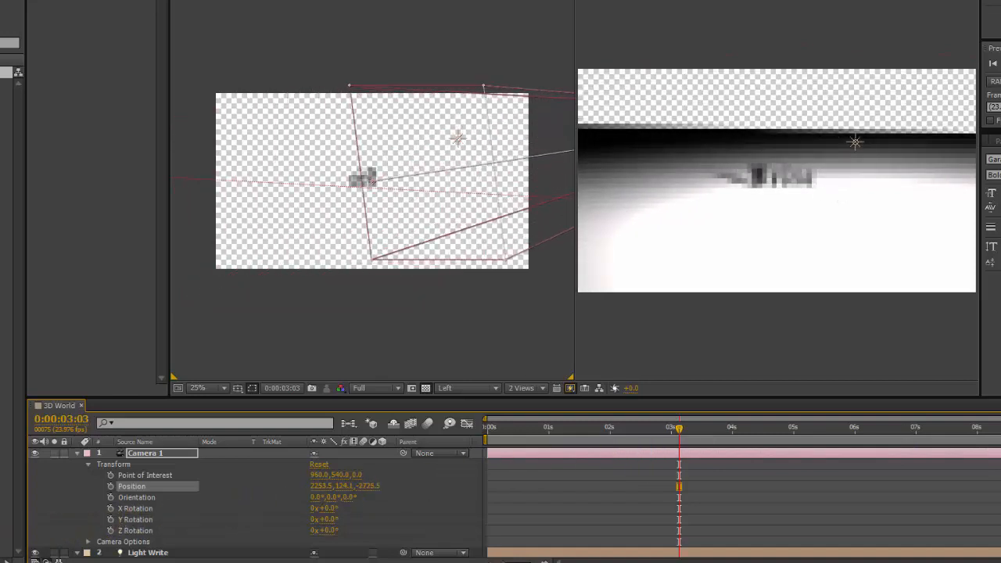
- Keyframe Camera 1's position at 0:00:00:04 and change its Z position to about -504.5 at 0:00:02:00
left_click_drag(545, 434, 498, 434)
left_click(111, 486)
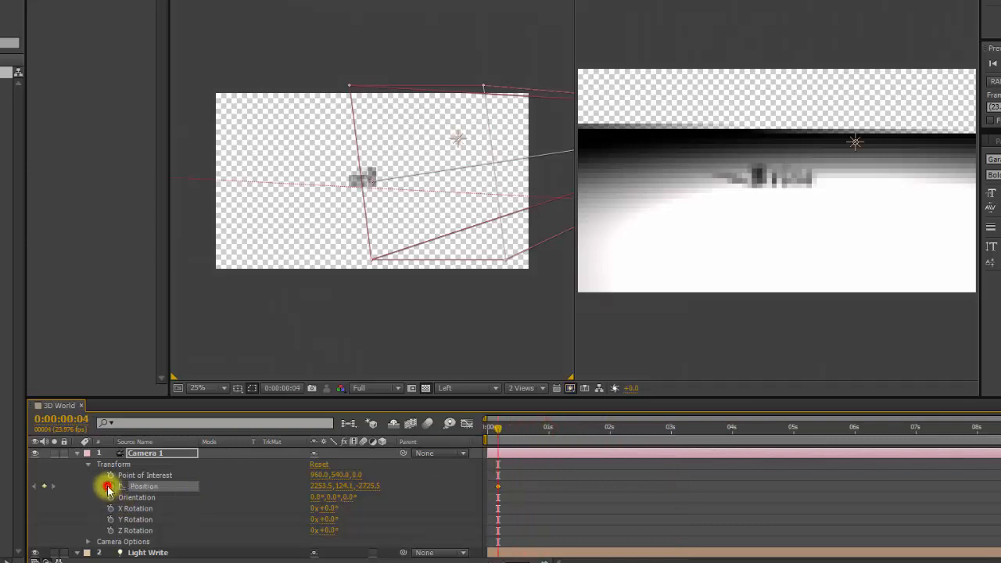
left_click_drag(516, 440, 611, 441)
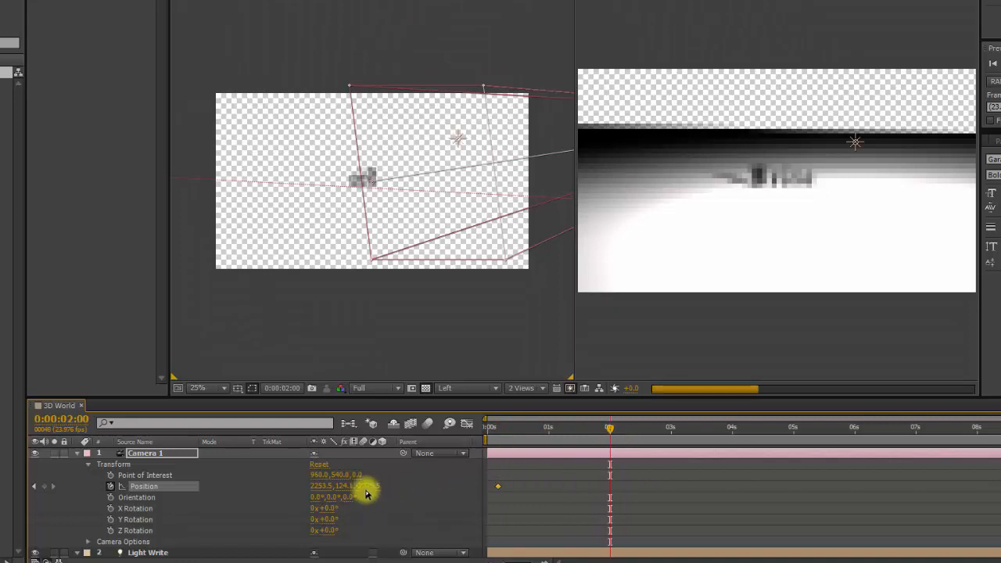
left_click_drag(366, 491, 954, 483)
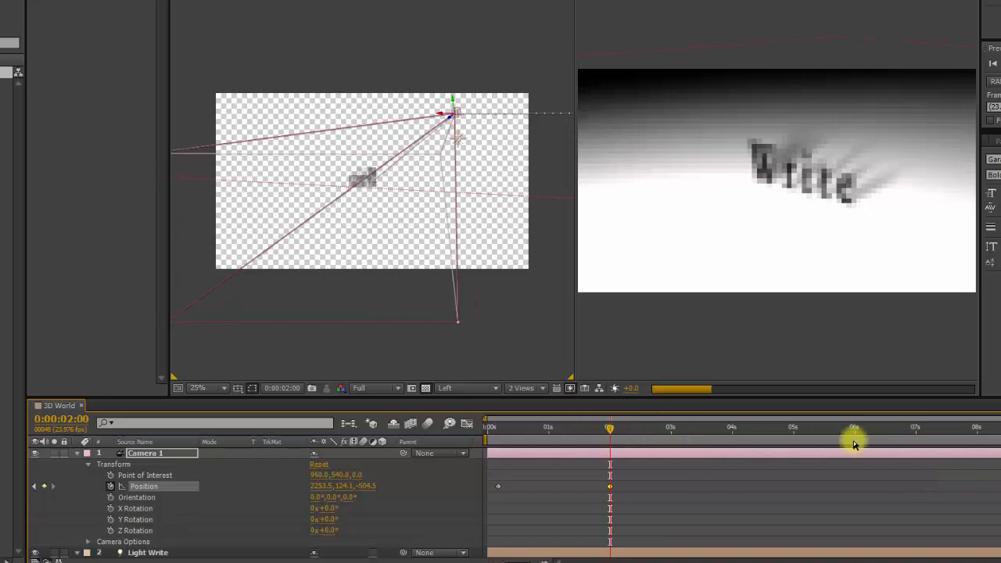
- End the work area at 0:00:02:11 and show the composition in a single Active Camera view
left_click(638, 434)
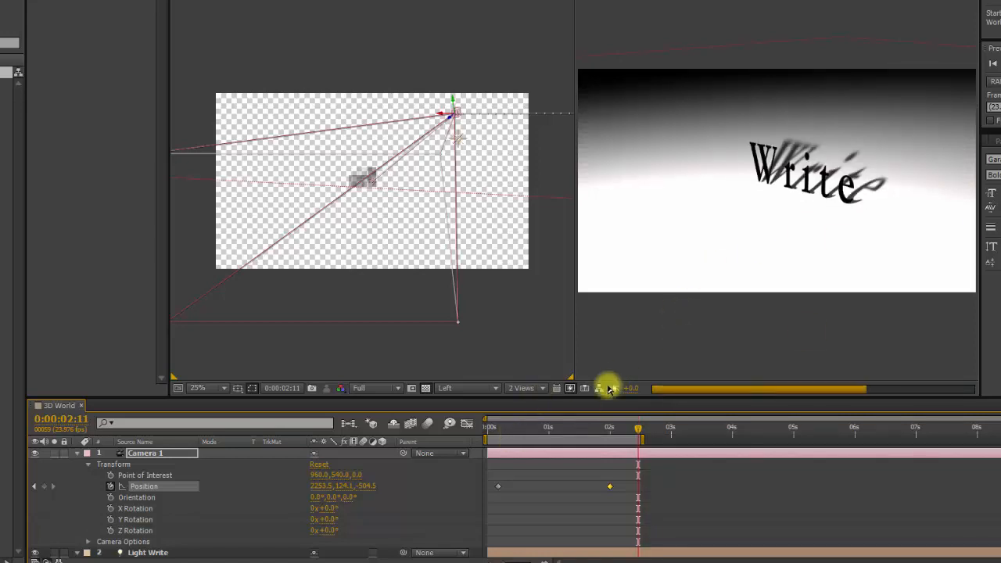
left_click(538, 393)
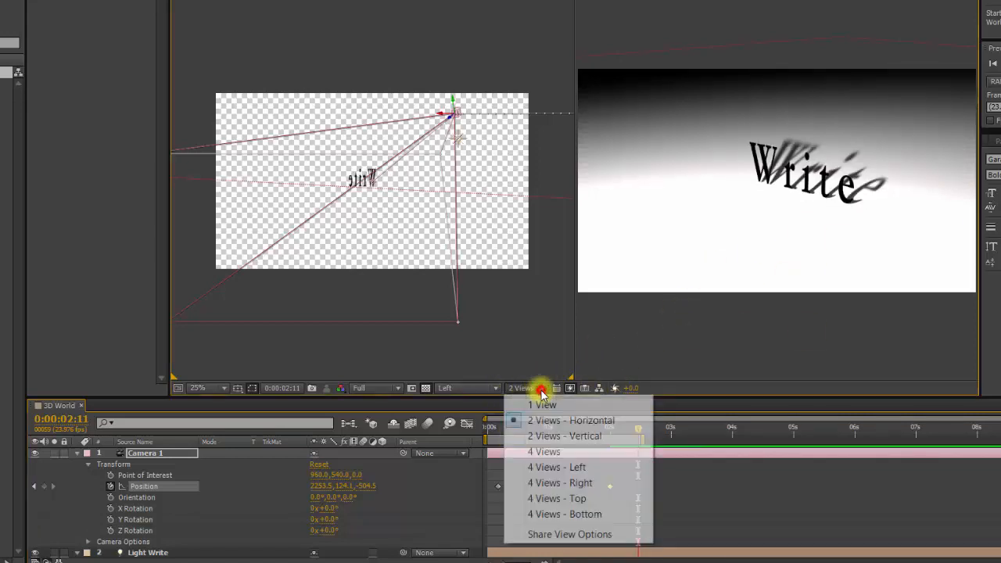
left_click(543, 400)
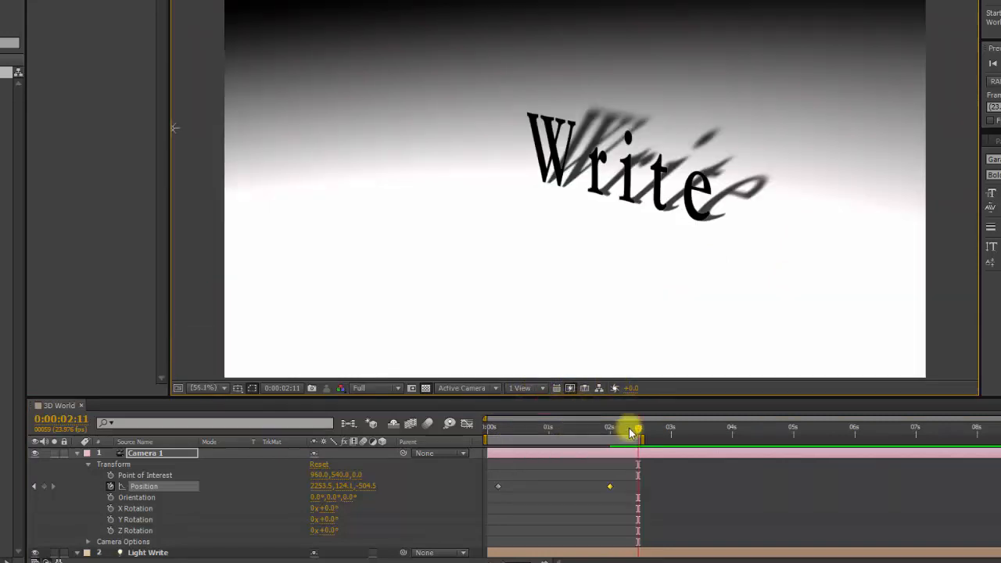
- Preview the camera move from the beginning of the work area
left_click_drag(630, 431, 434, 473)
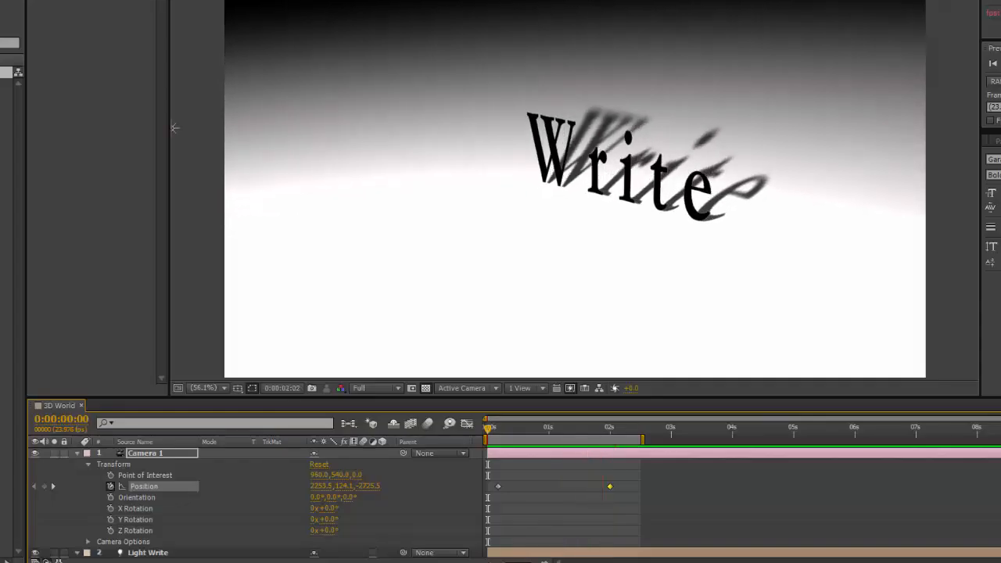
key("space")
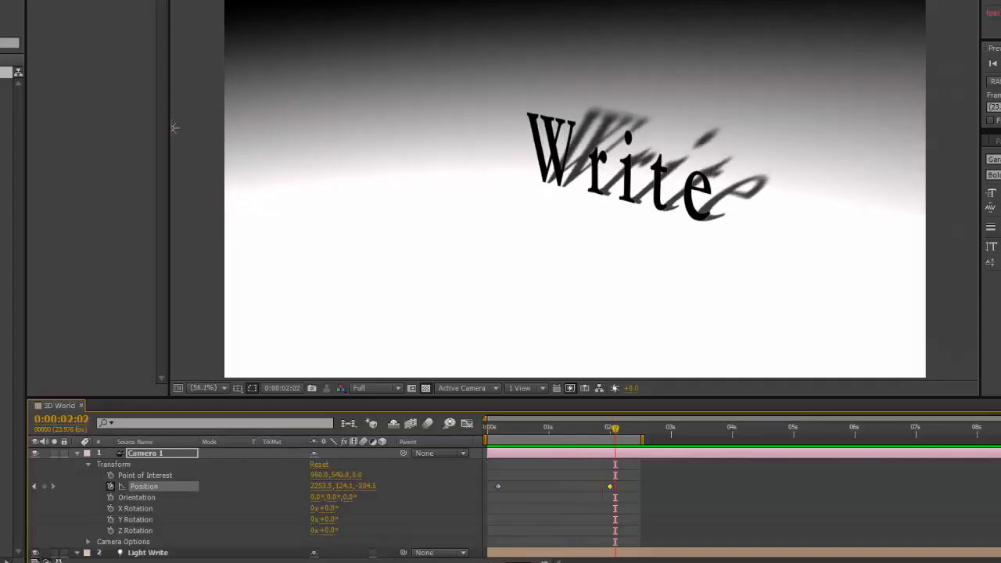
left_click(498, 430)
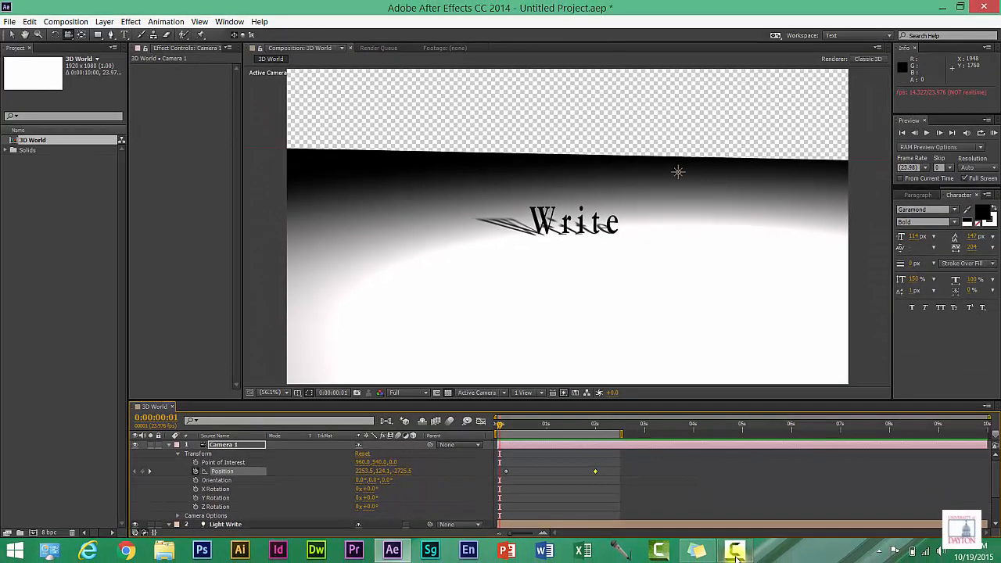
mouse_move(736, 552)
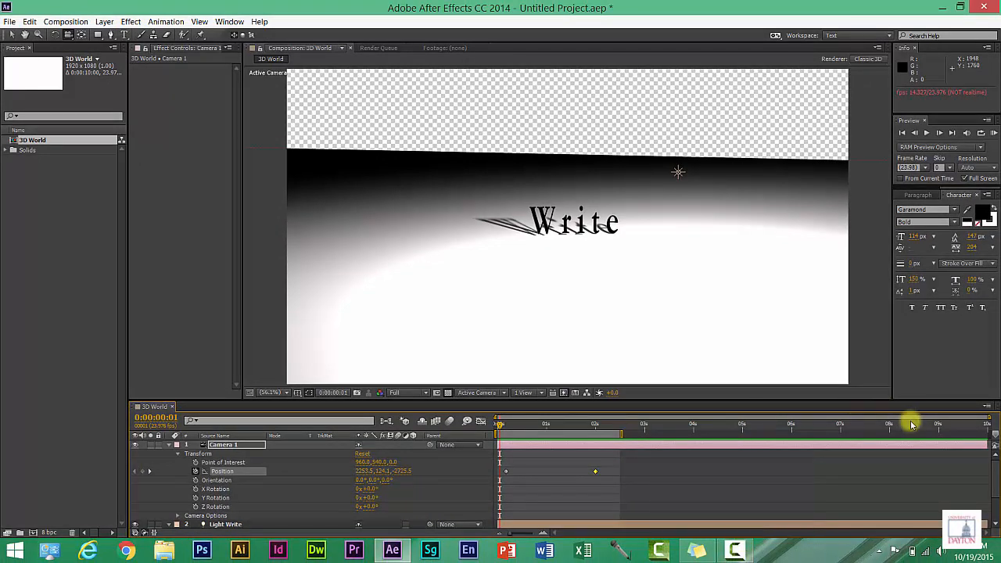
key("space")
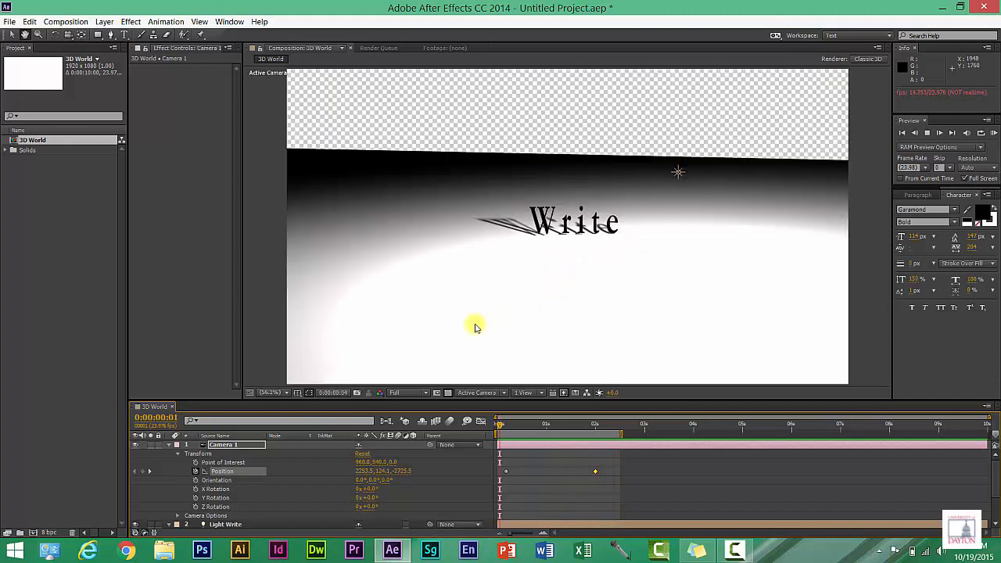
key("c")
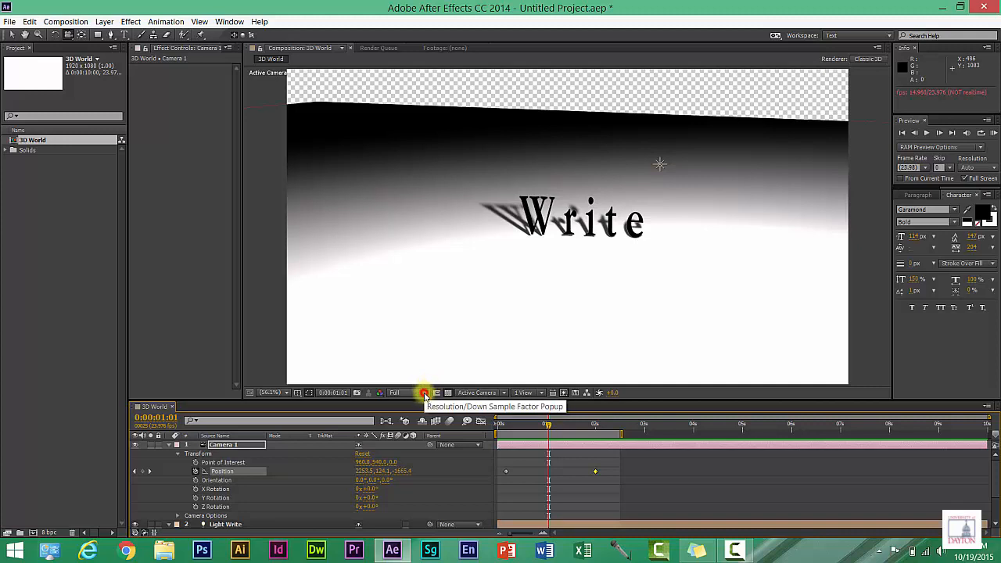
- Look through the preview resolution options and scrub the camera move from about 0:00:01:00 to 0:00:01:23
left_click(424, 394)
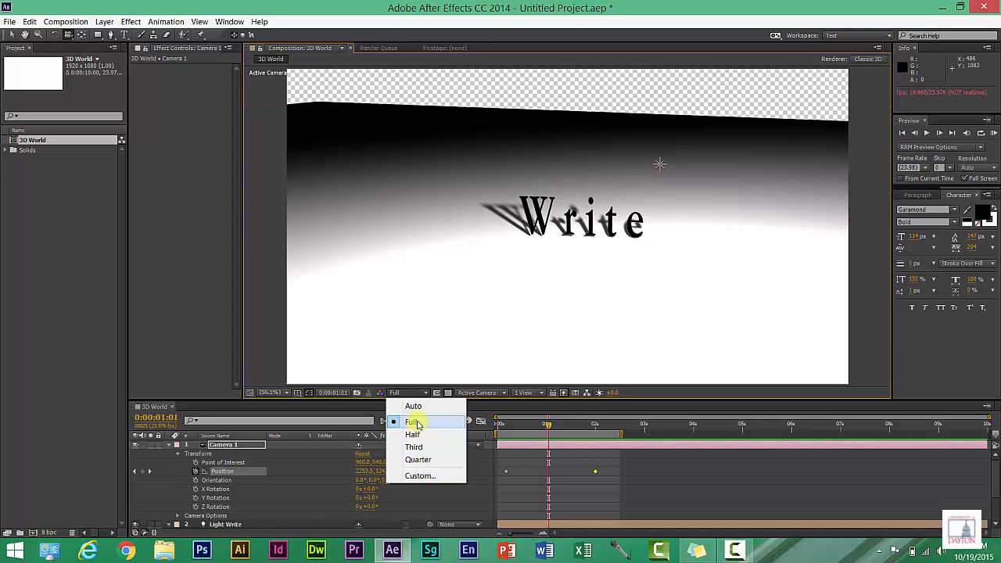
left_click(547, 423)
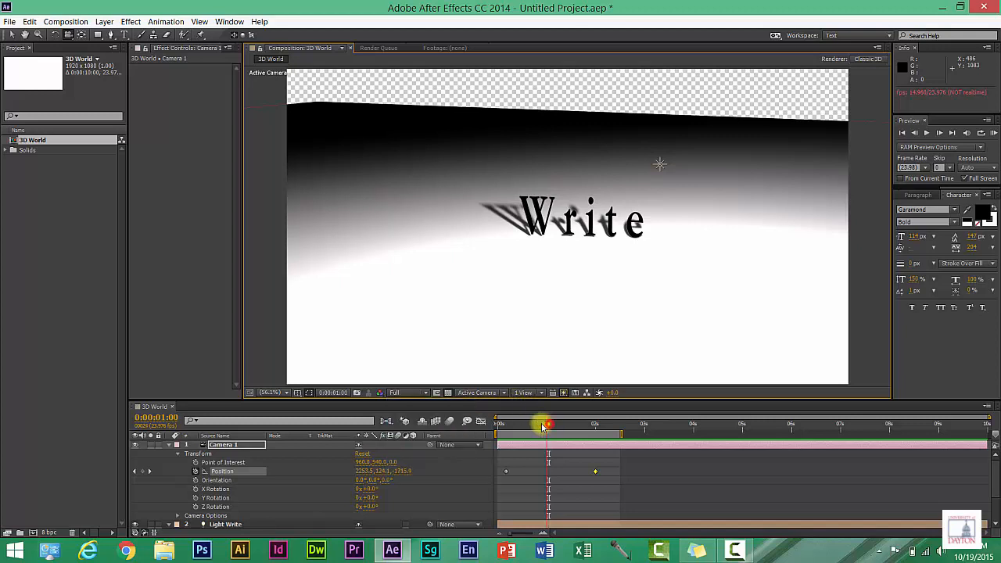
left_click_drag(541, 423, 596, 433)
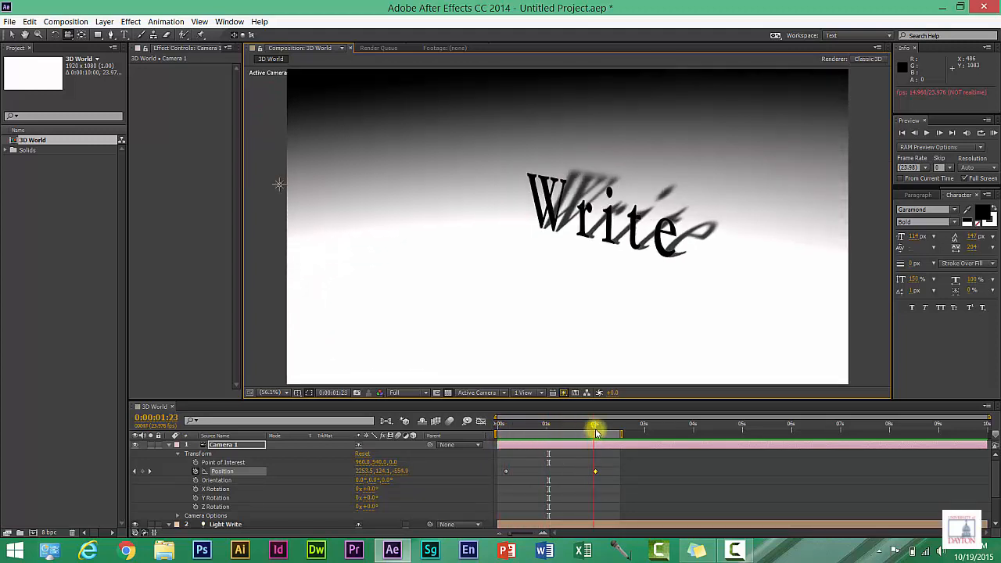